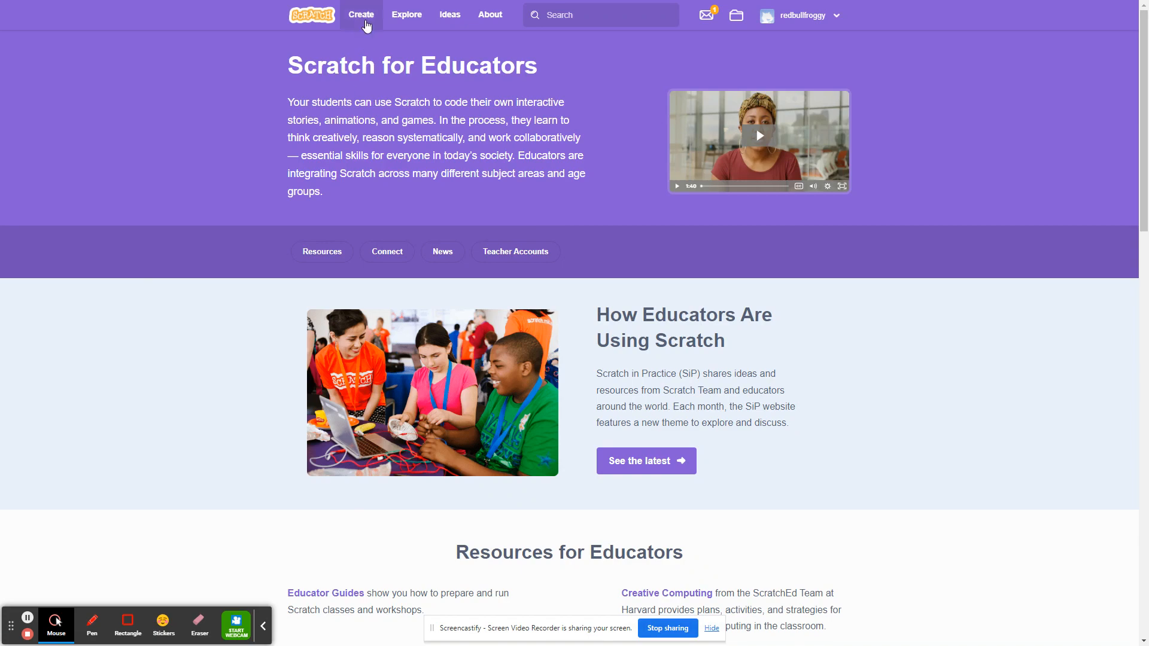
Start a new project and delete the default cat sprite.
click(361, 15)
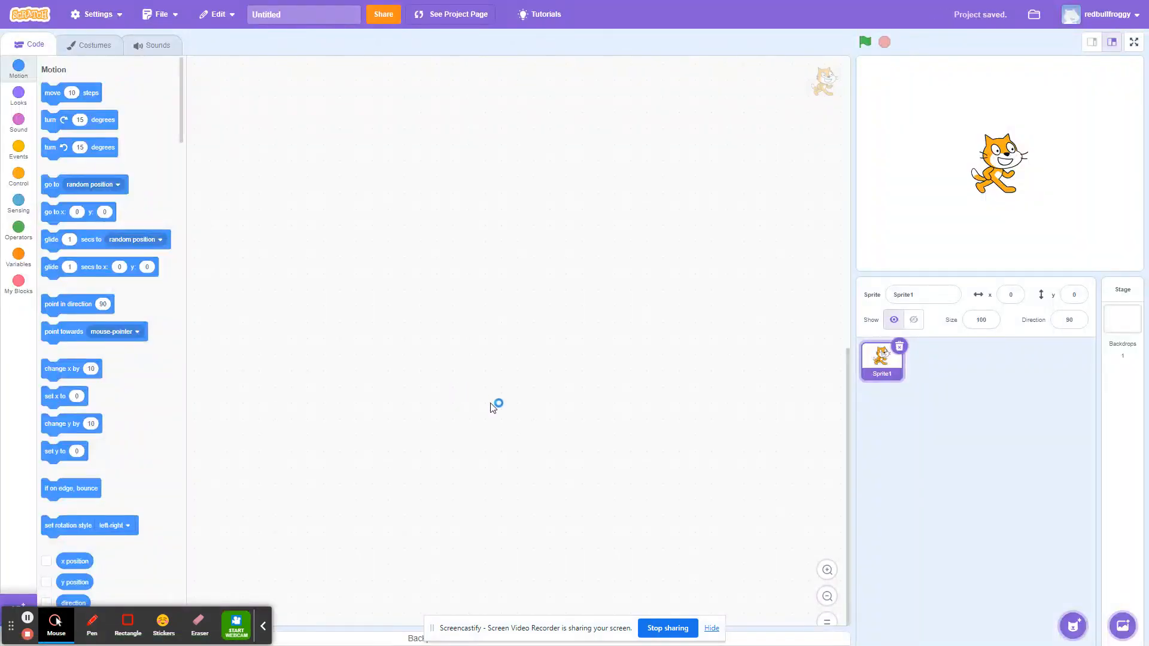
click(900, 348)
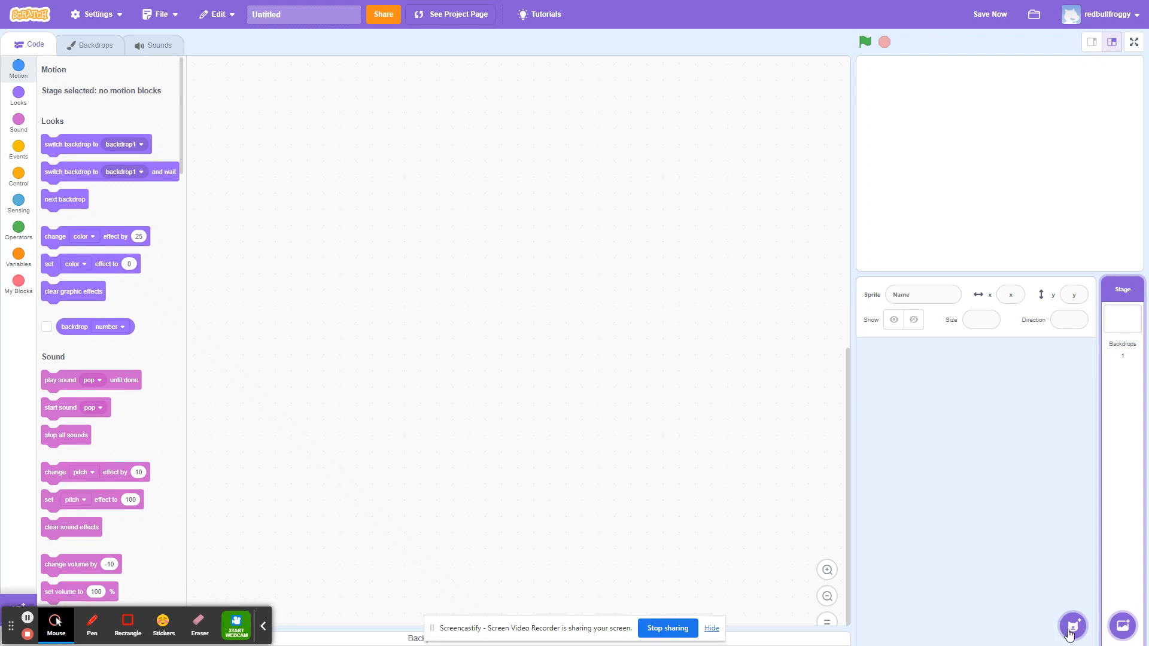
Add a new sprite by painting it yourself.
mouse_move(1071, 633)
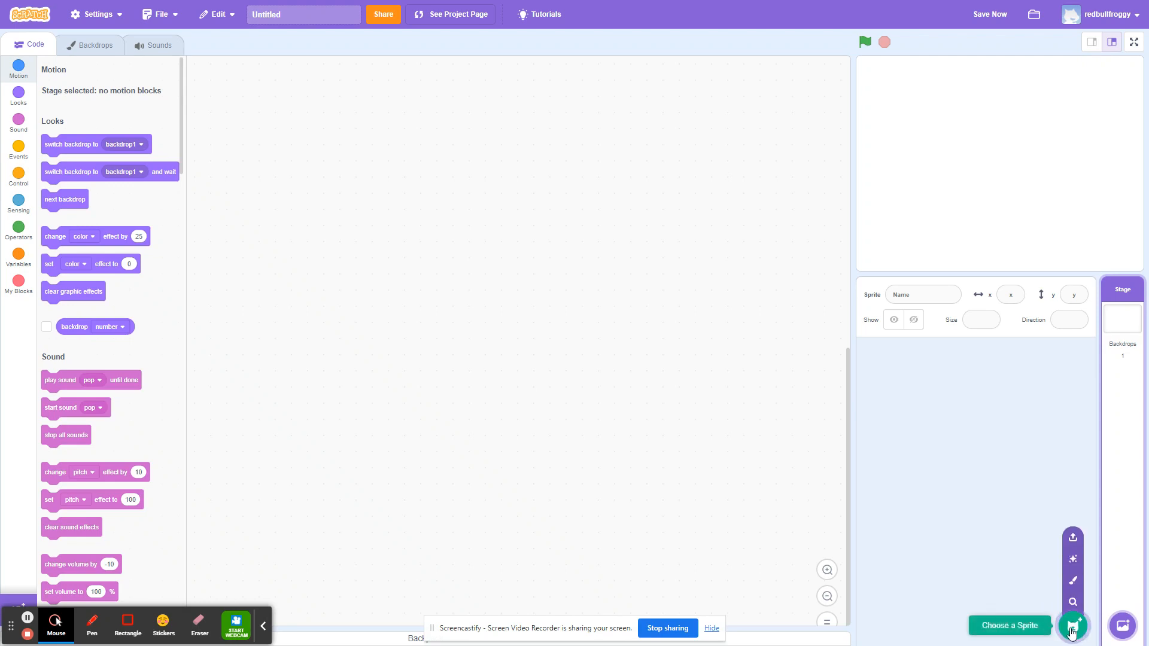
mouse_move(1130, 629)
click(1070, 587)
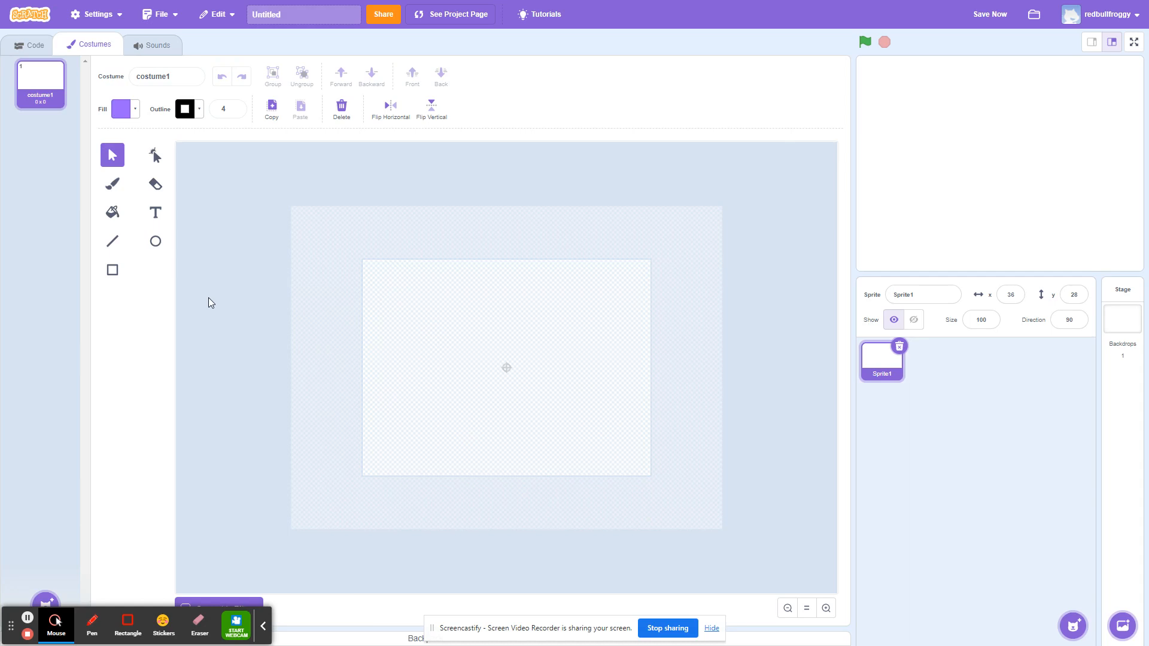
Choose the Circle tool, set the outline width to 9 and remove the fill colour.
click(155, 242)
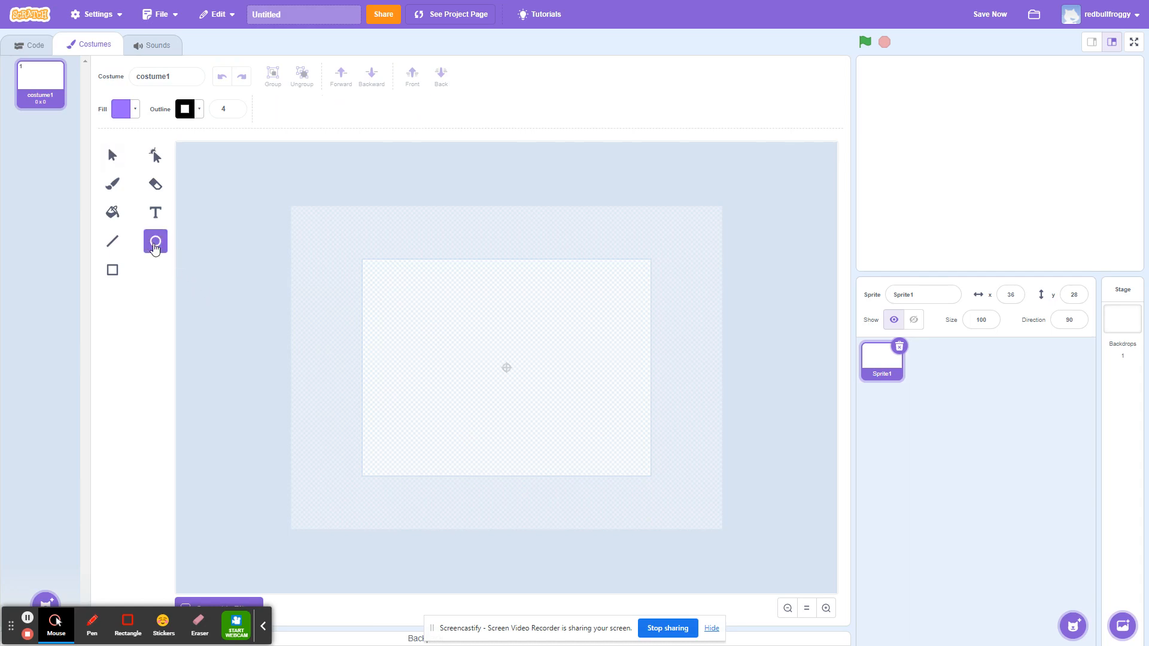
click(235, 108)
click(235, 108)
click(236, 109)
click(236, 108)
click(236, 108)
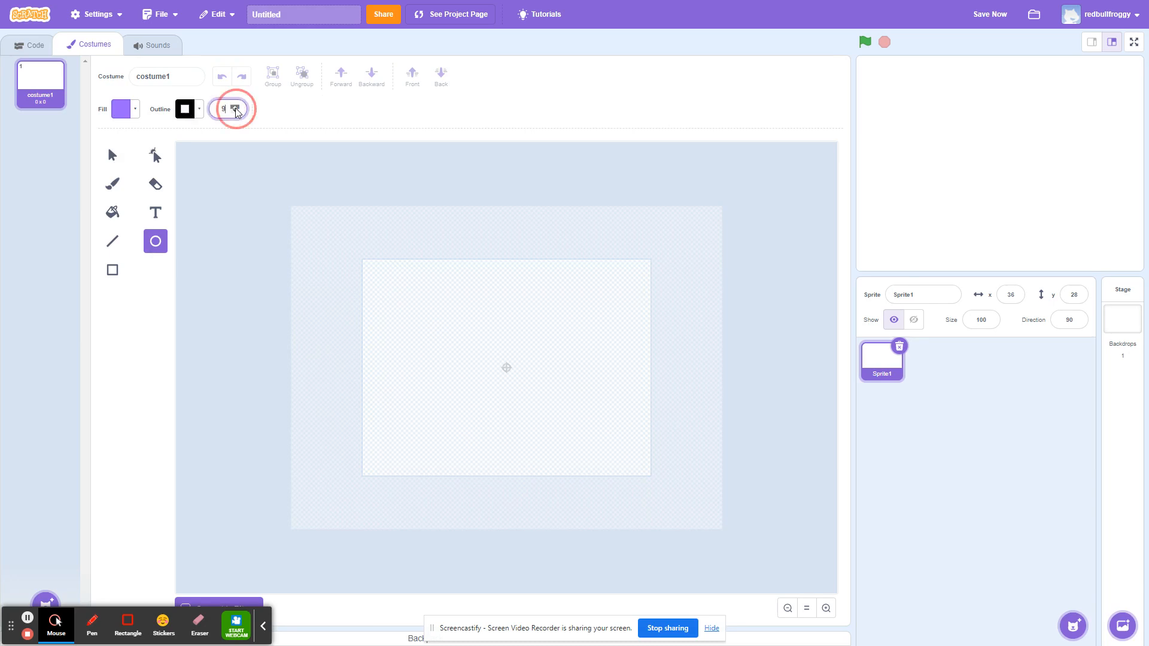
click(137, 111)
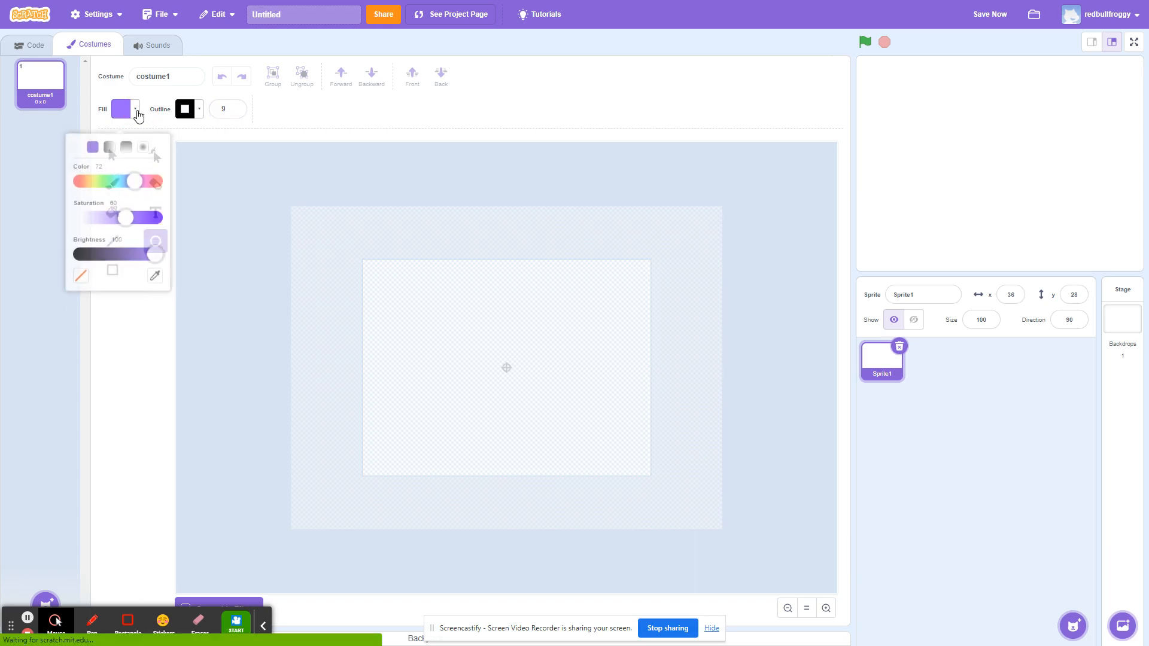
click(84, 274)
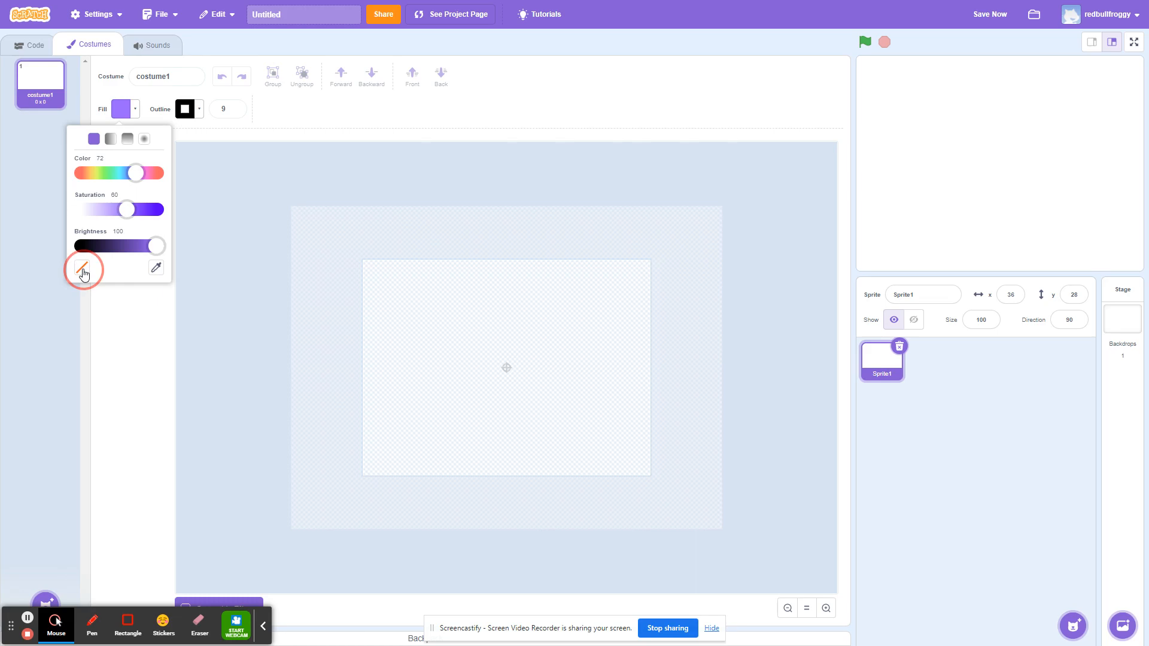
Draw a small circle for the head and a vertical line below it for the body.
click(352, 109)
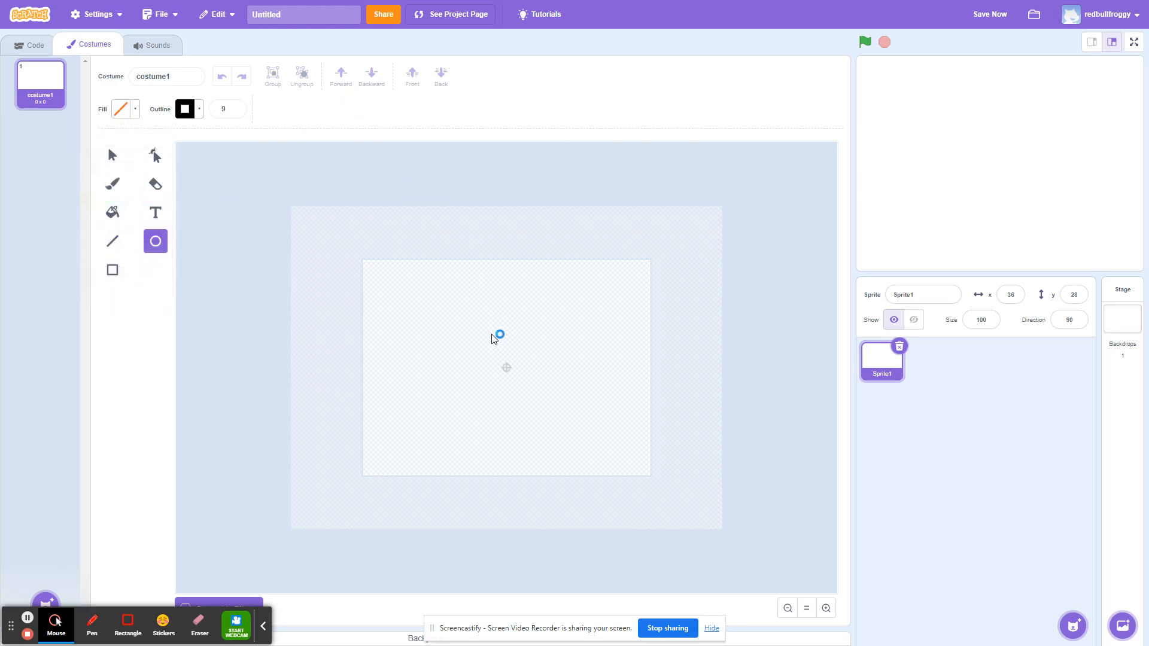
drag(486, 306, 523, 342)
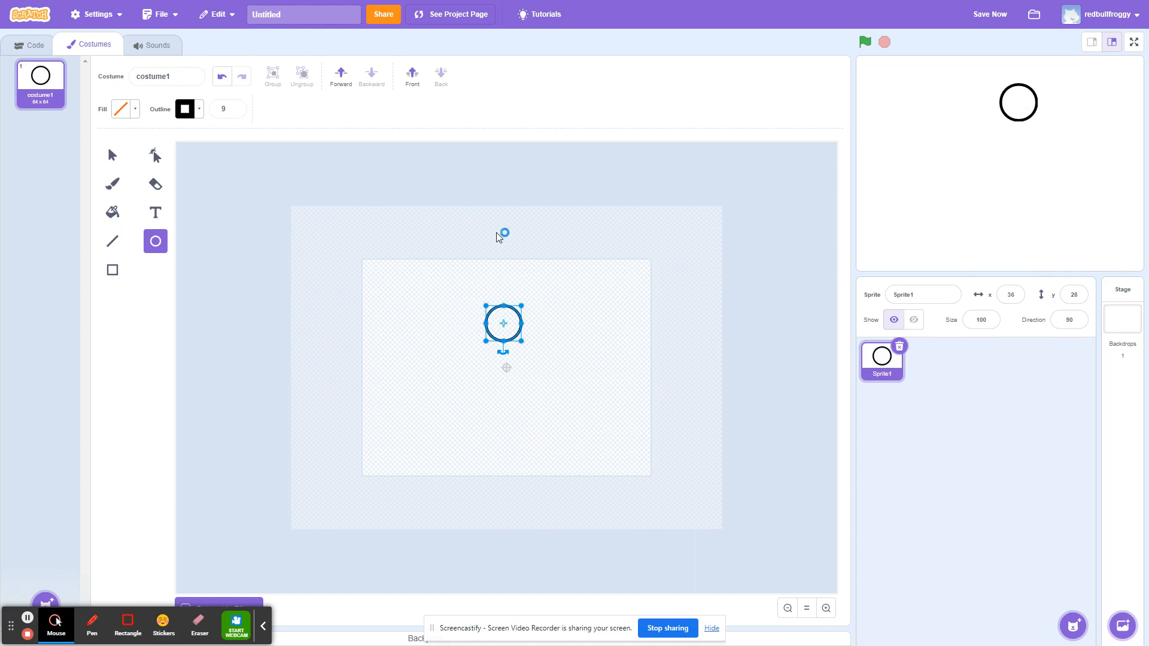
click(114, 242)
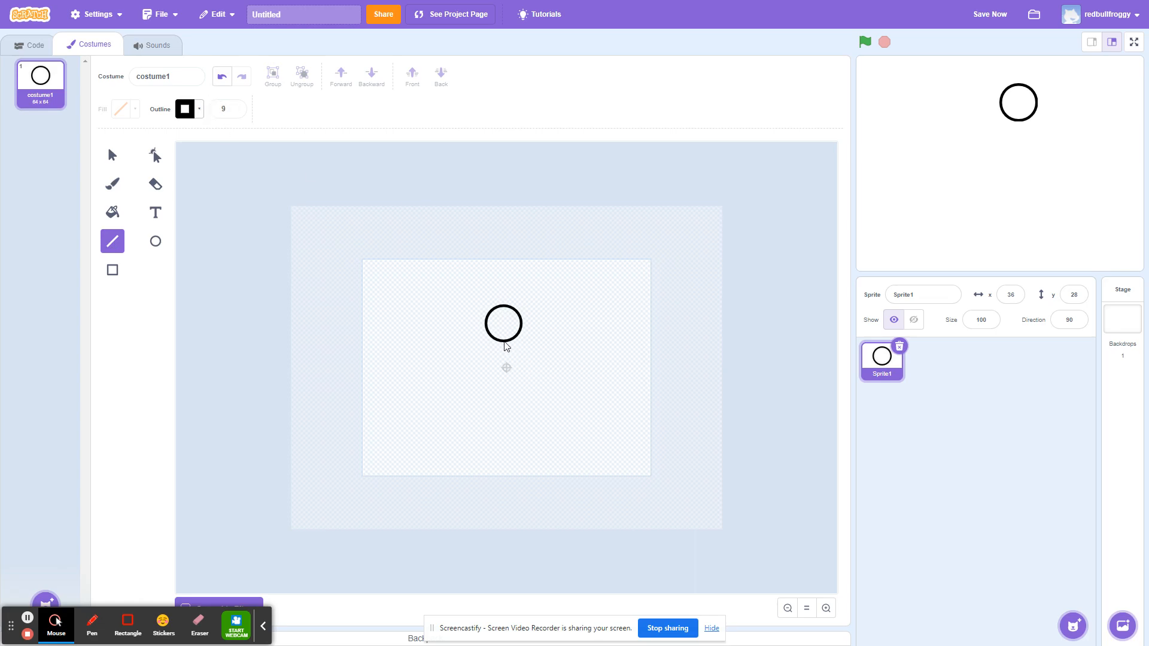
drag(504, 345, 502, 383)
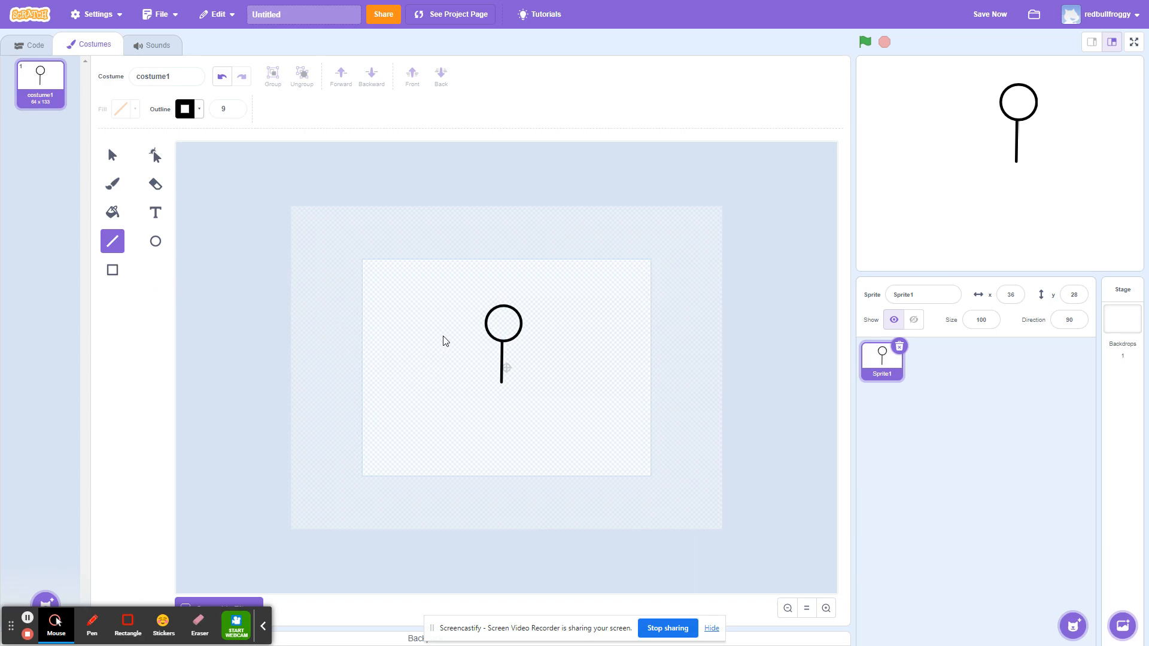
Draw a diagonal line left of the body for an arm and another below it for a leg.
drag(443, 335, 470, 358)
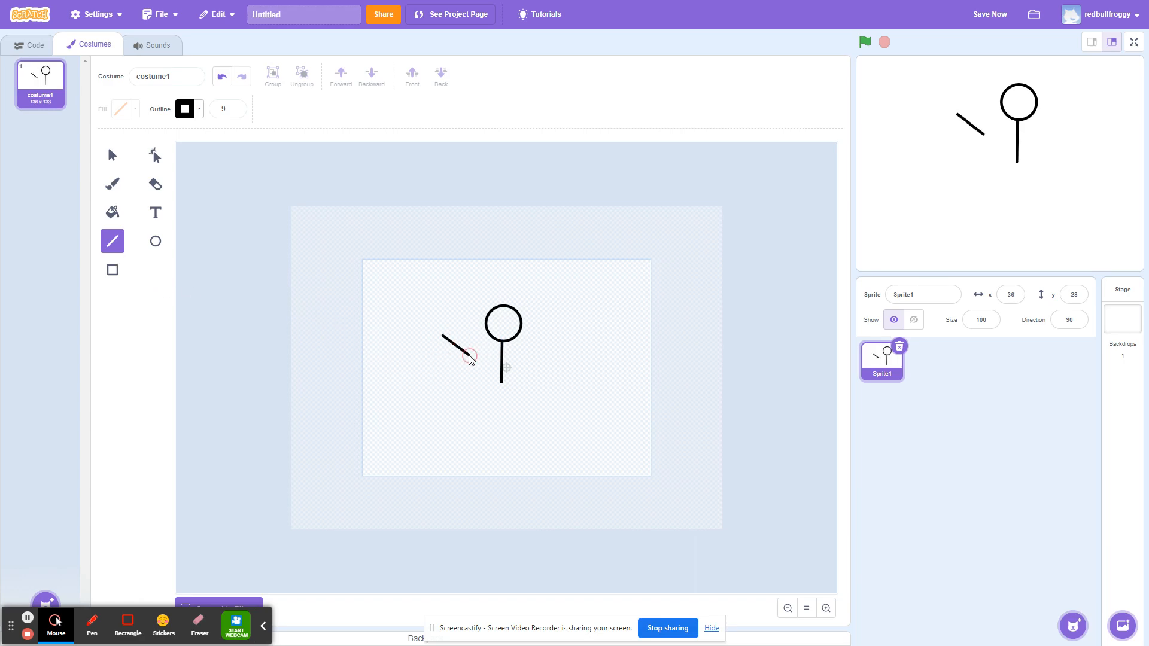
drag(471, 405, 447, 434)
click(112, 158)
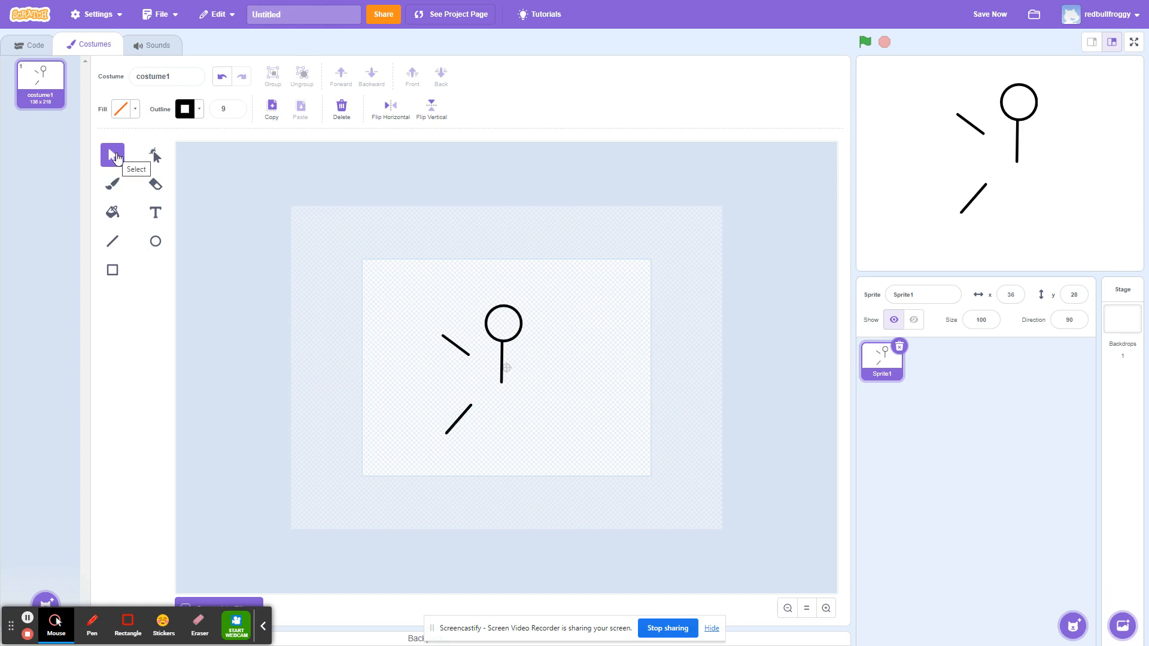
Duplicate the arm line, flip the copy horizontally and place it on the right side of the body.
click(456, 349)
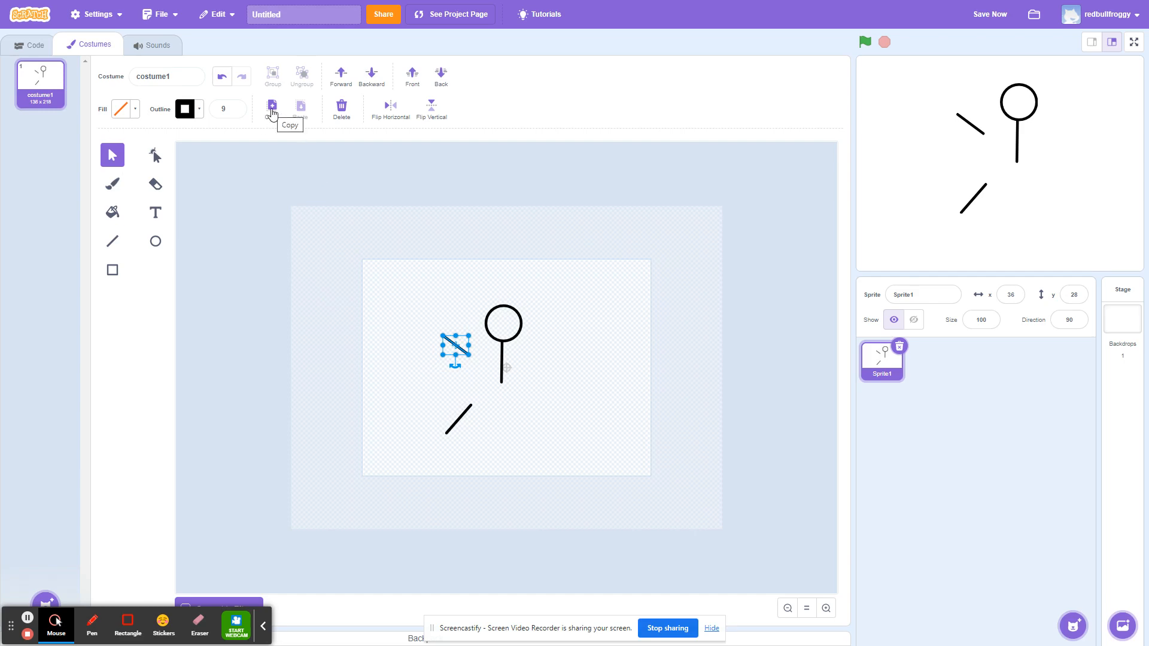
click(272, 110)
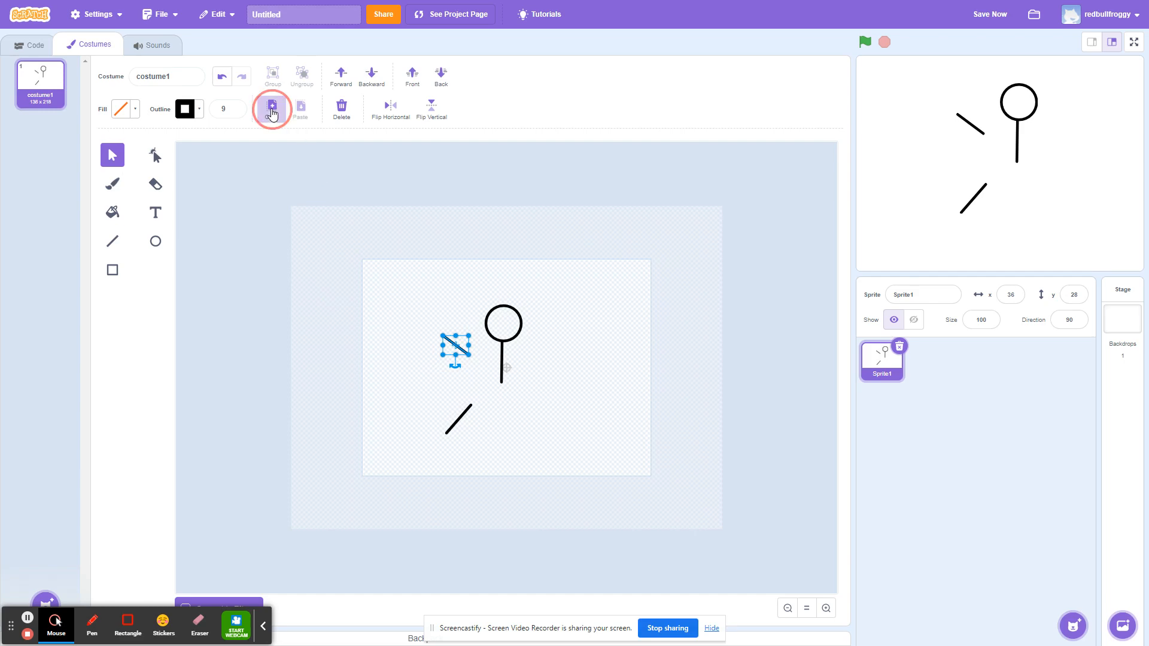
click(300, 112)
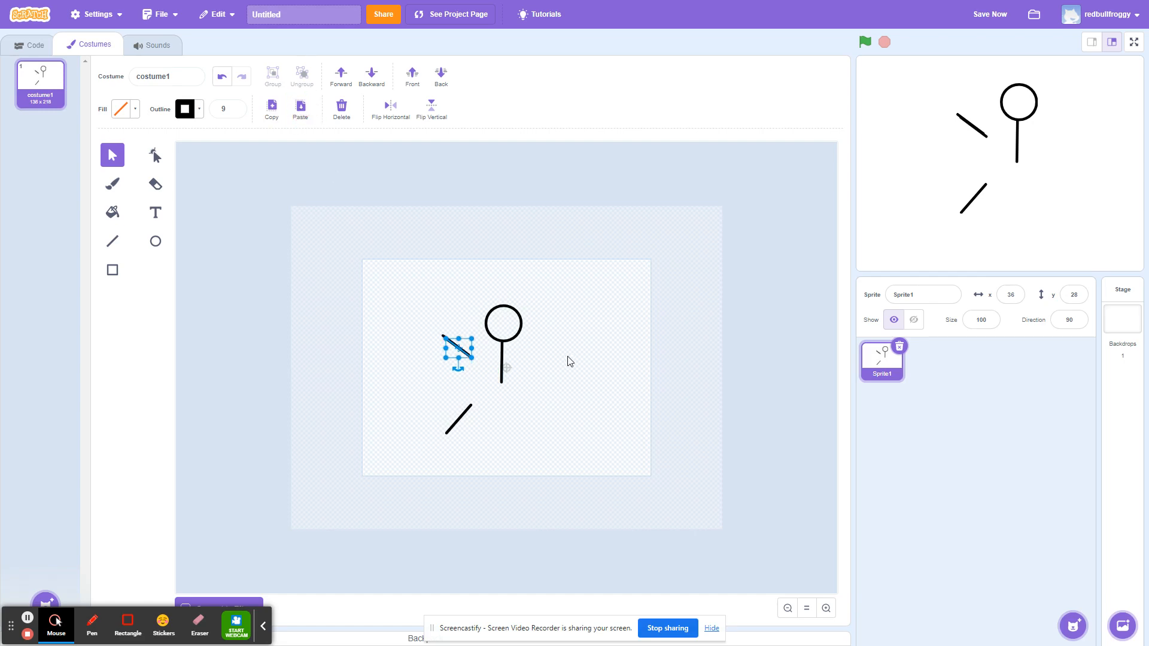
click(393, 109)
drag(455, 357, 536, 352)
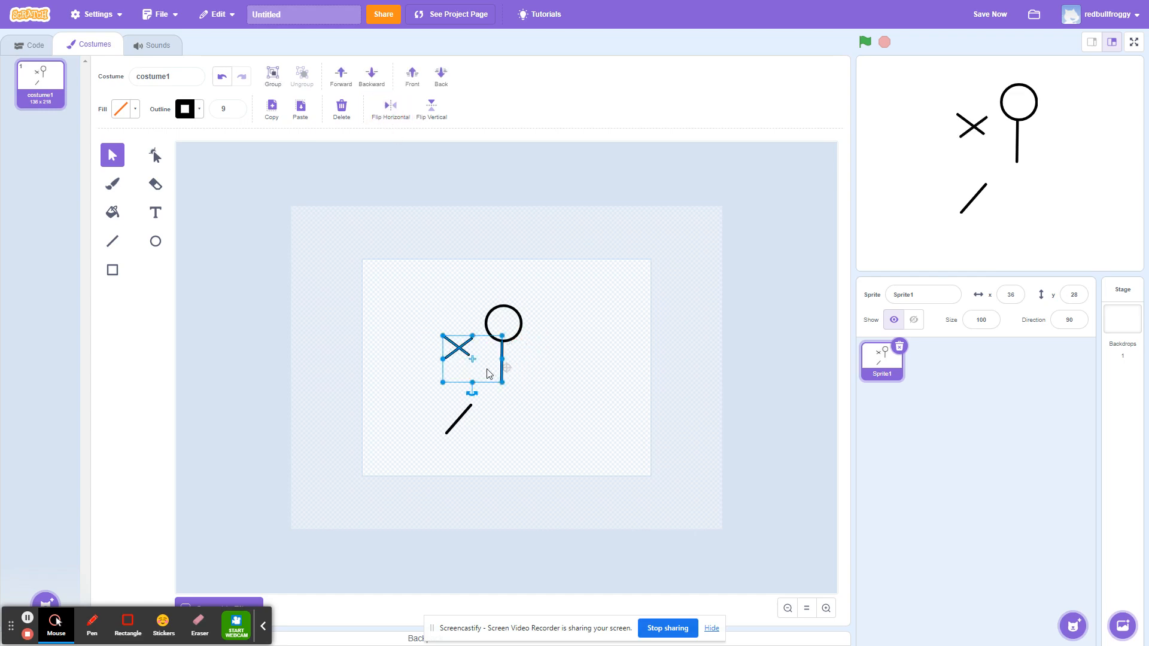
key(ctrl+z)
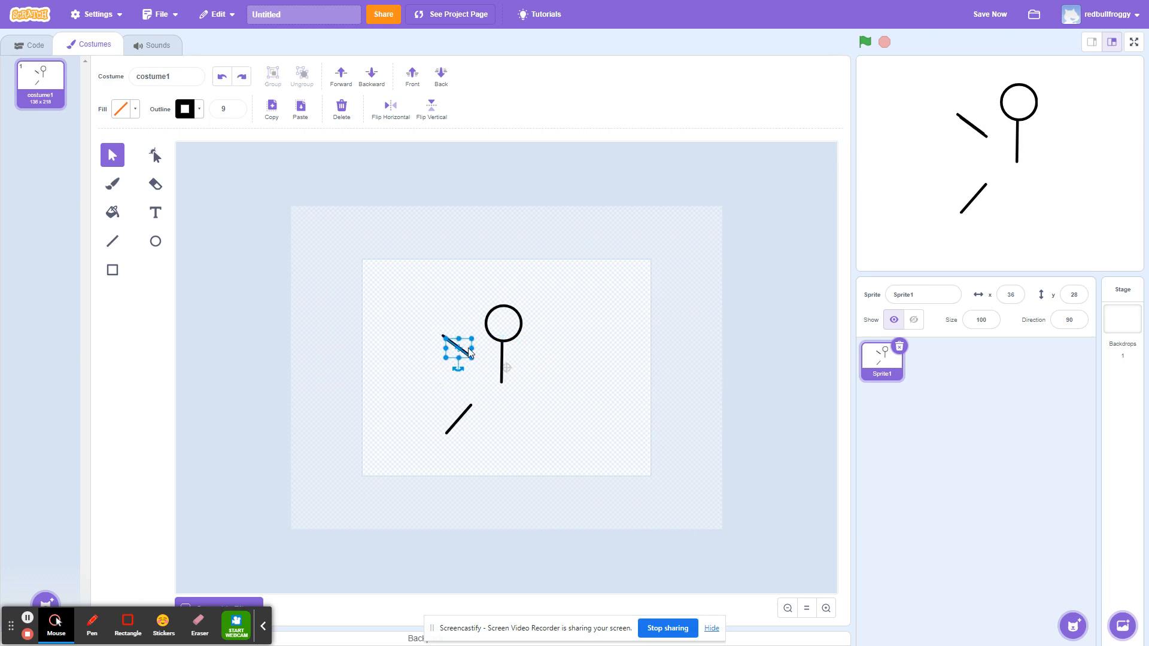
click(390, 109)
drag(453, 357, 545, 349)
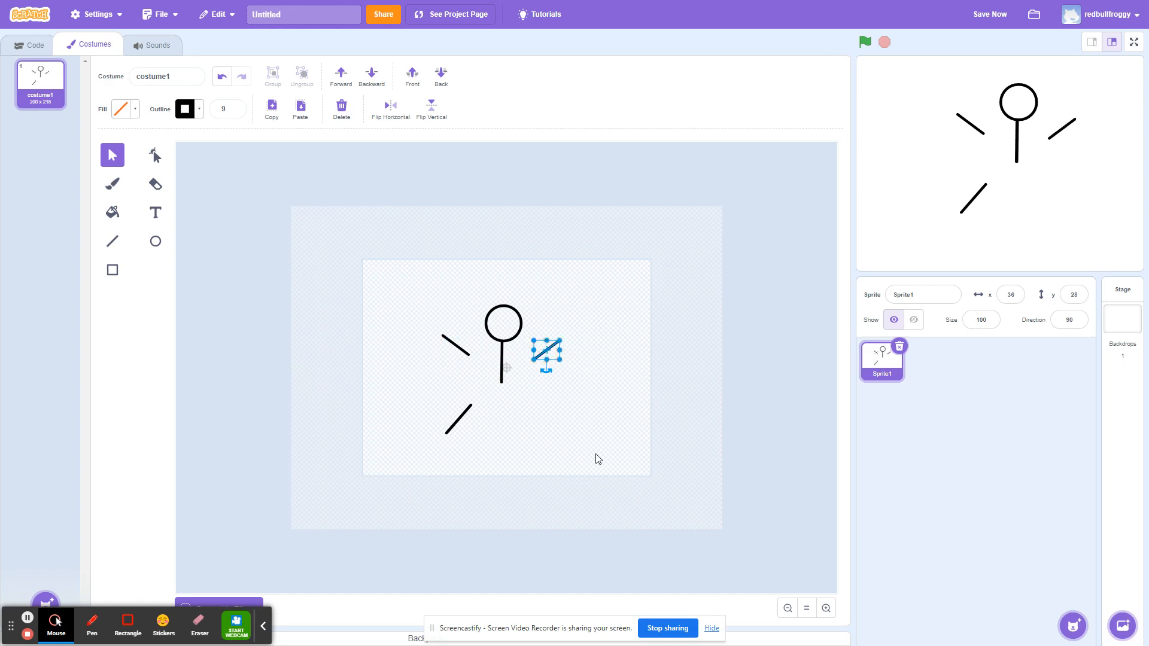
Duplicate the leg line, flip the copy horizontally and place it to the right of the first leg.
click(456, 421)
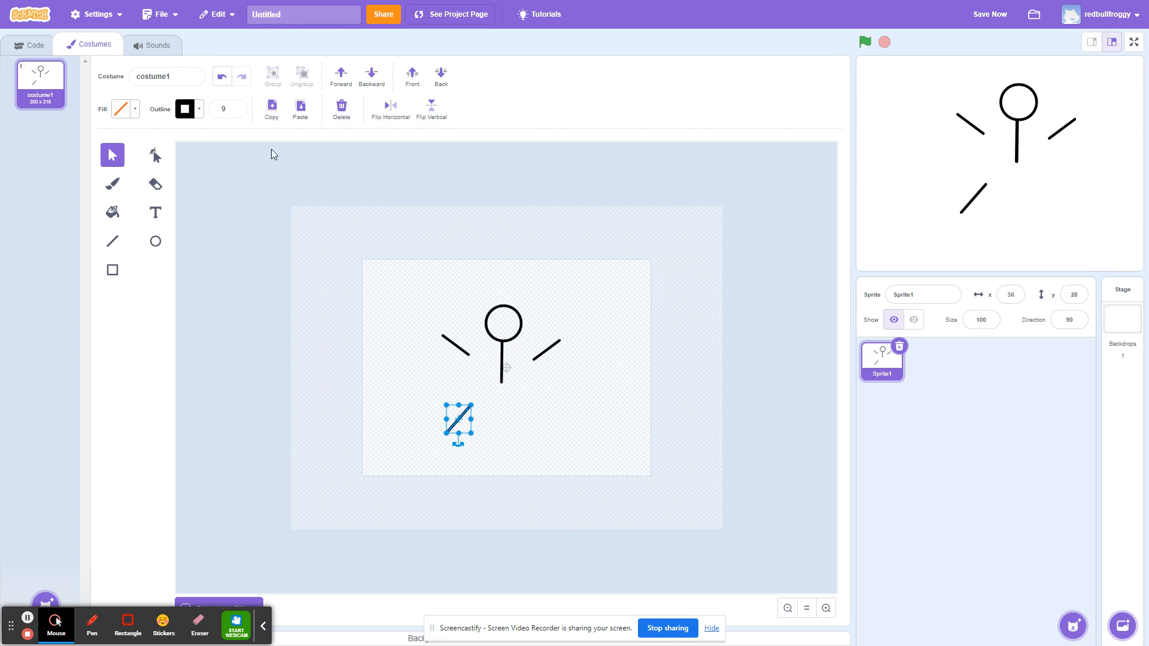
click(272, 106)
click(301, 115)
click(390, 108)
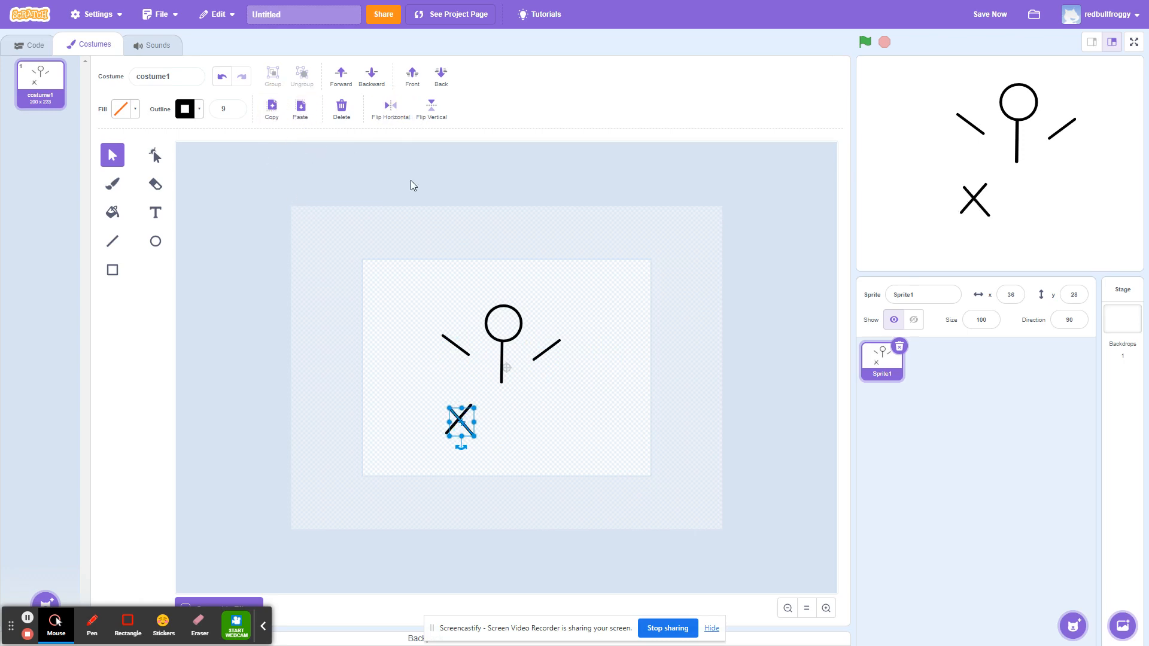
drag(467, 434, 555, 433)
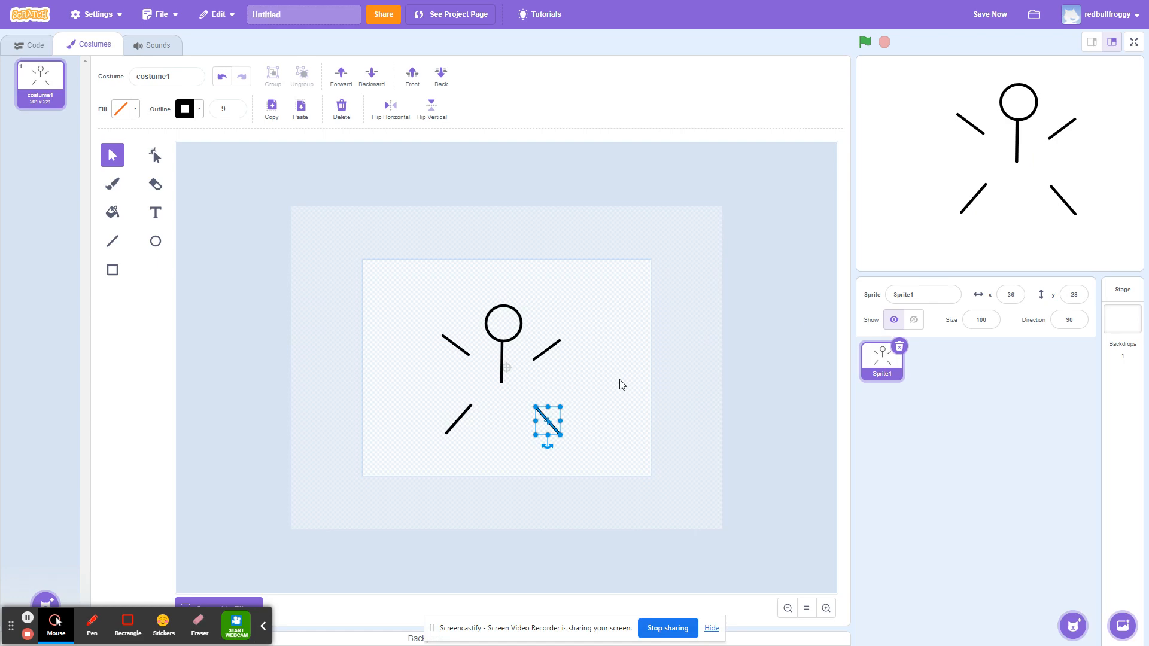
Move the right arm and both legs so they join the body line.
drag(554, 350, 488, 355)
drag(455, 421, 493, 392)
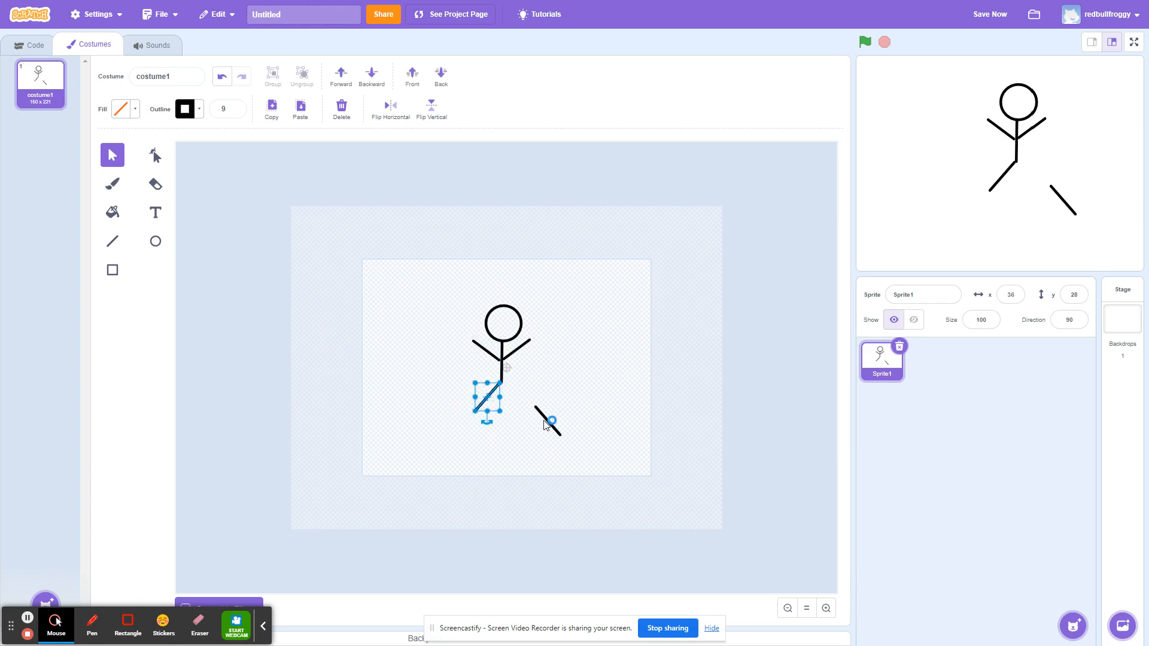
click(547, 421)
drag(546, 421, 512, 395)
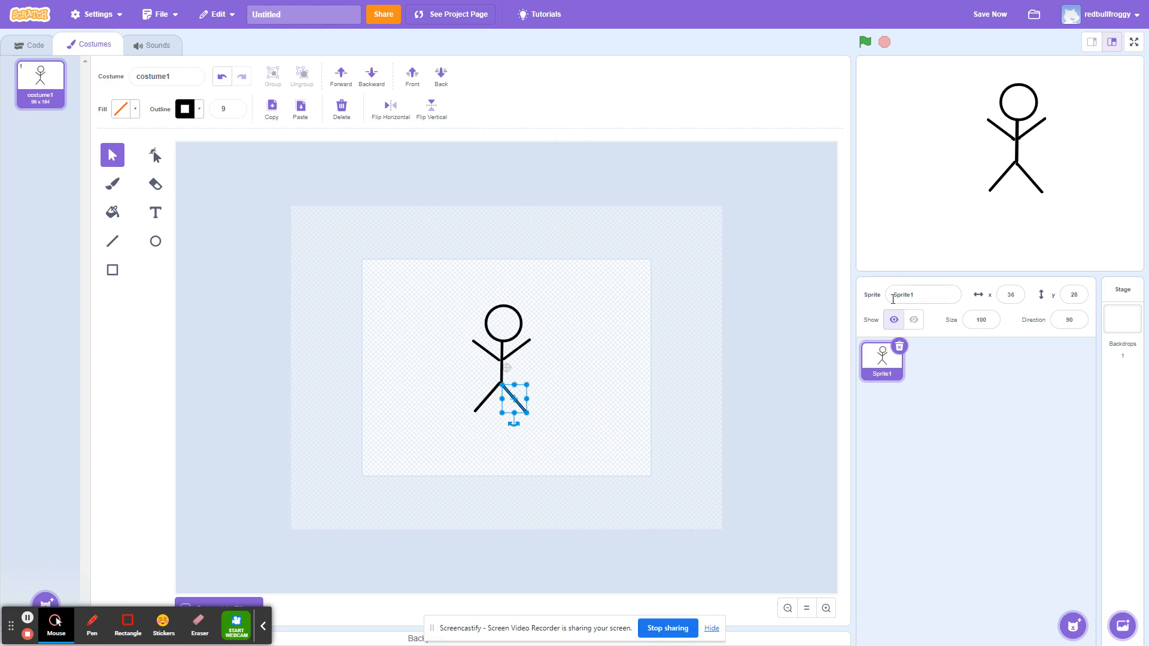
Rename the sprite to Steve.
click(928, 298)
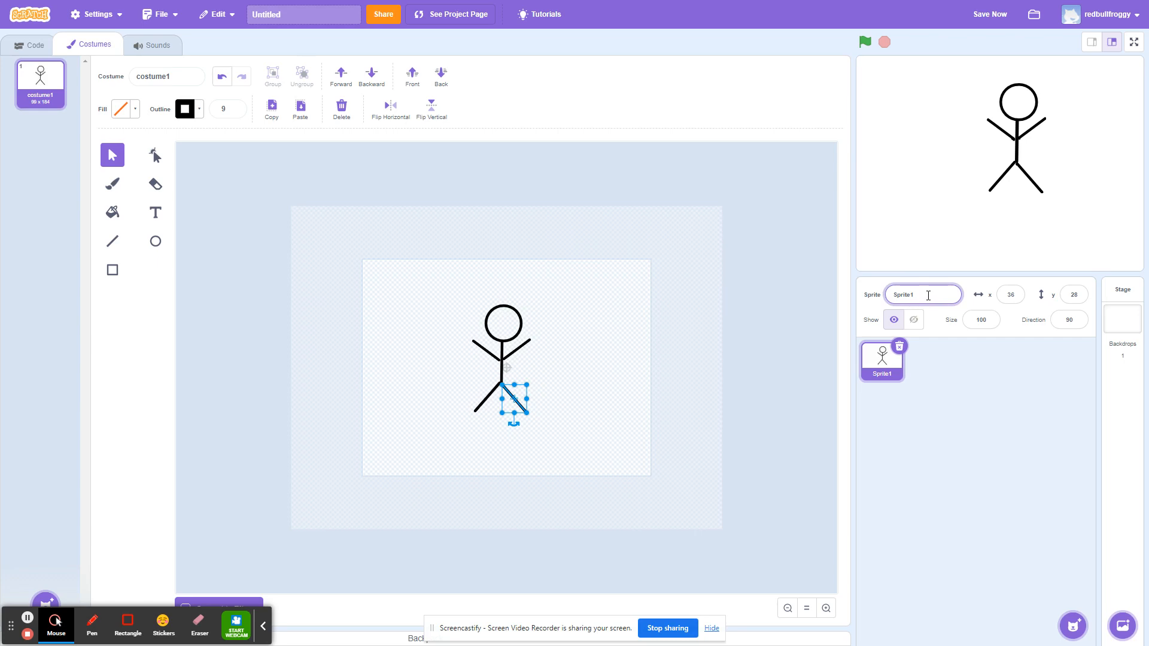
drag(928, 296, 866, 293)
text(Steve)
click(667, 253)
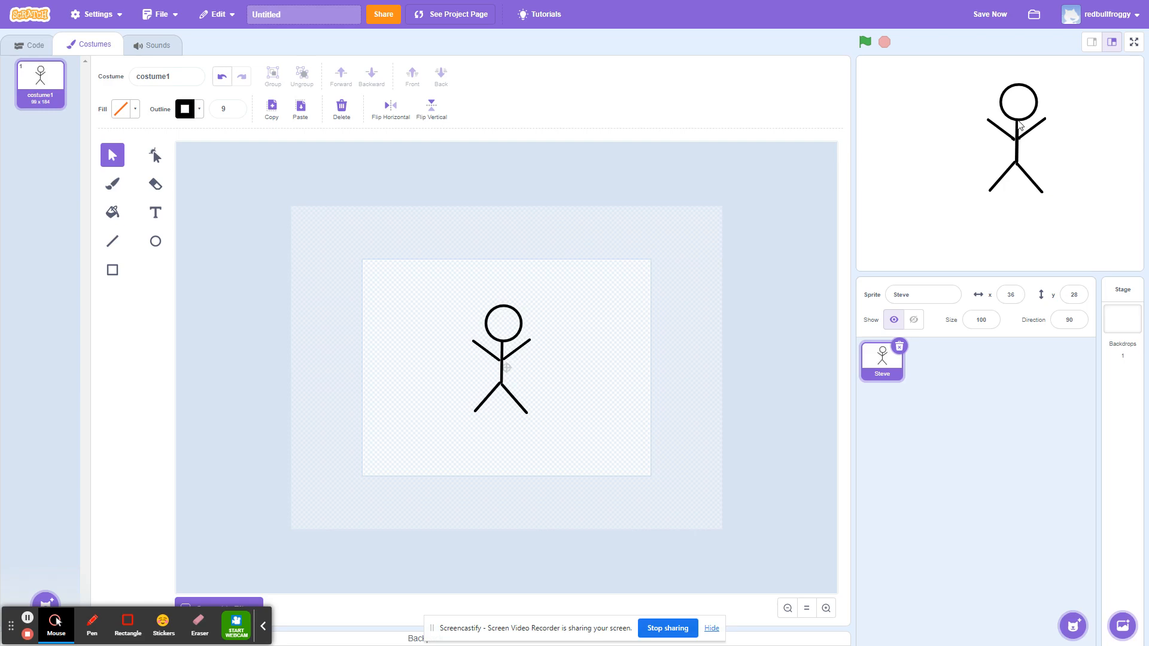
Move the sprite on the stage to the lower left, about x -144, y -72.
drag(1019, 125, 1017, 131)
drag(952, 169, 915, 184)
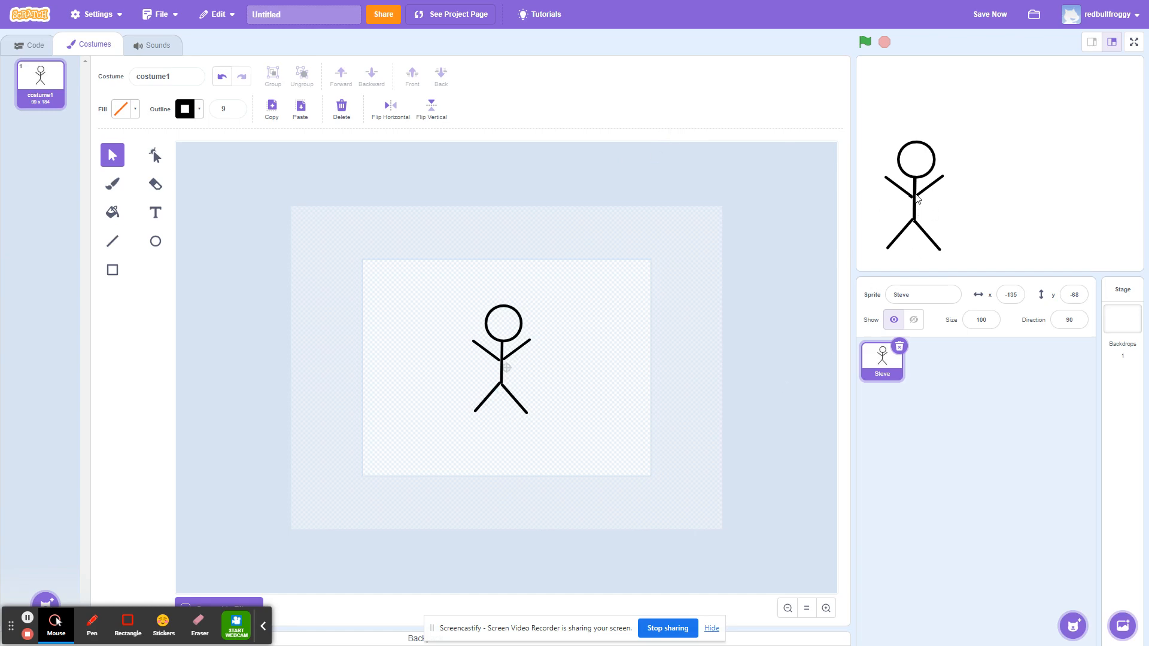
mouse_move(917, 199)
mouse_down()
mouse_move(930, 198)
mouse_move(912, 197)
mouse_up()
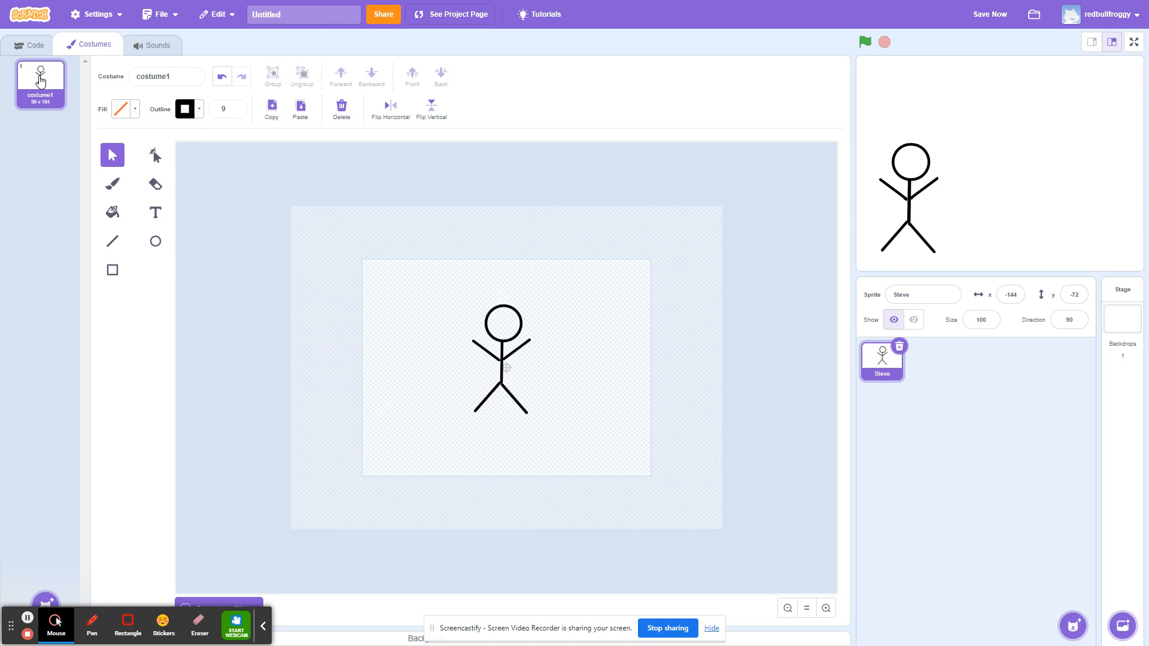
Duplicate the stick-figure costume three times.
right_click(40, 80)
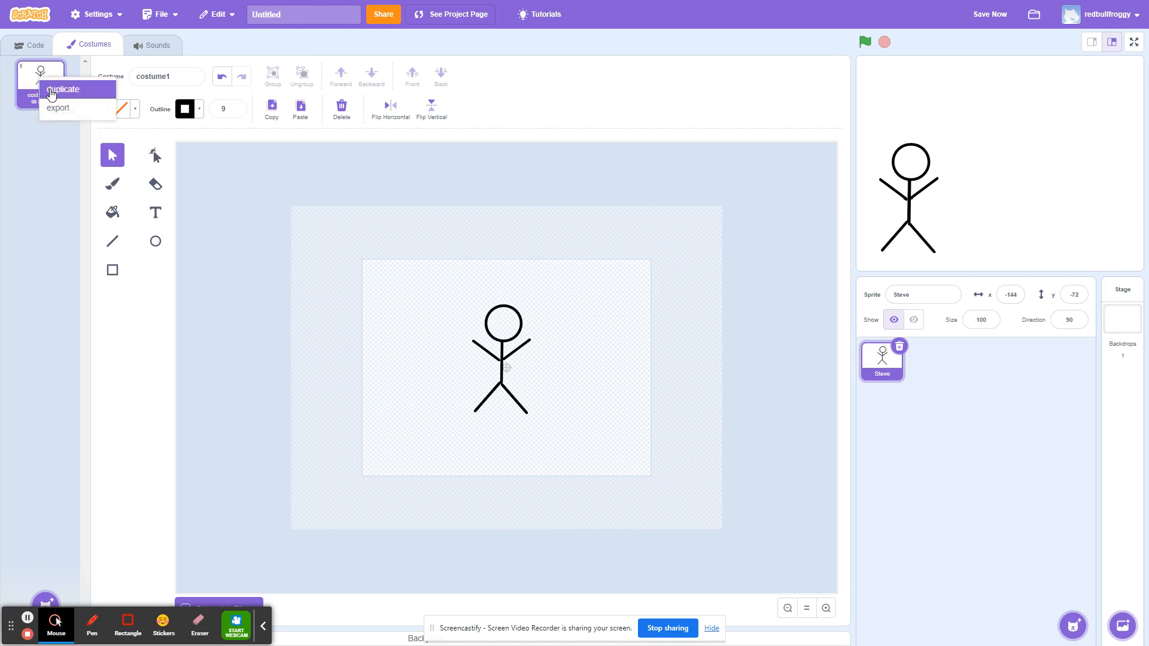
click(51, 91)
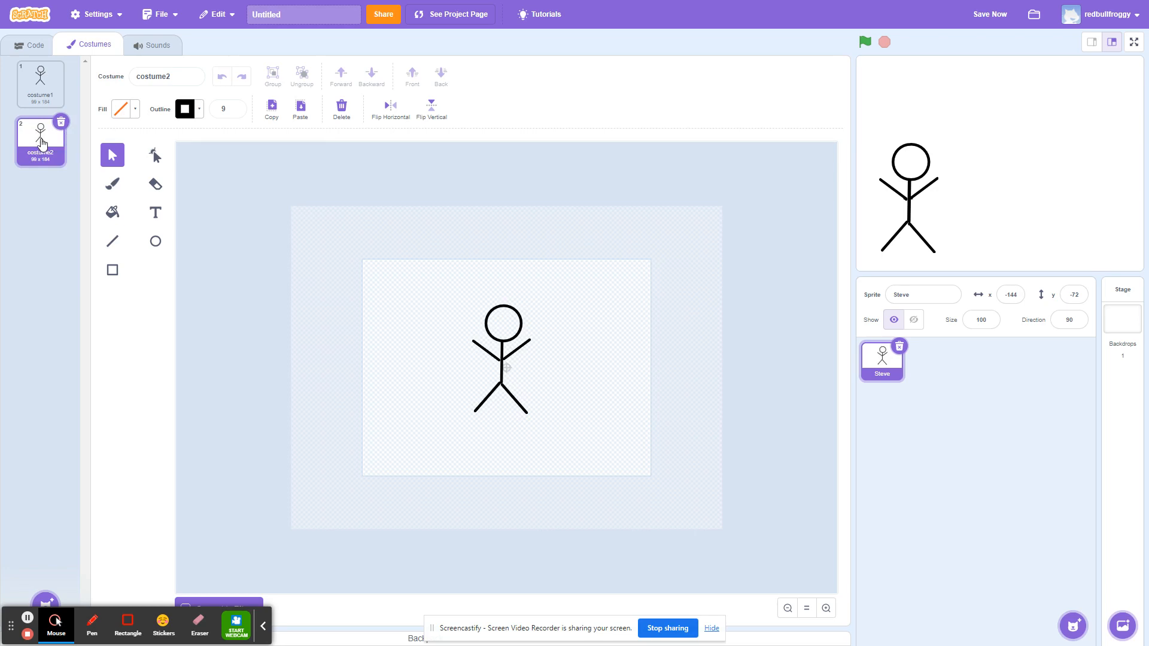
right_click(42, 142)
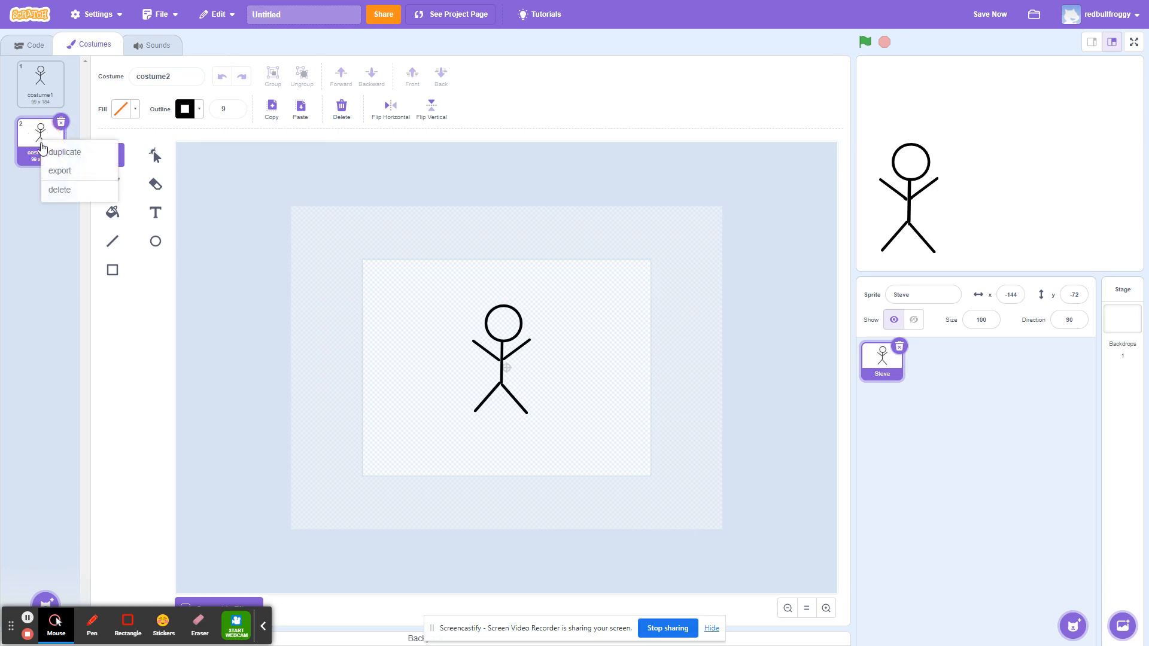
click(51, 150)
click(42, 199)
right_click(42, 201)
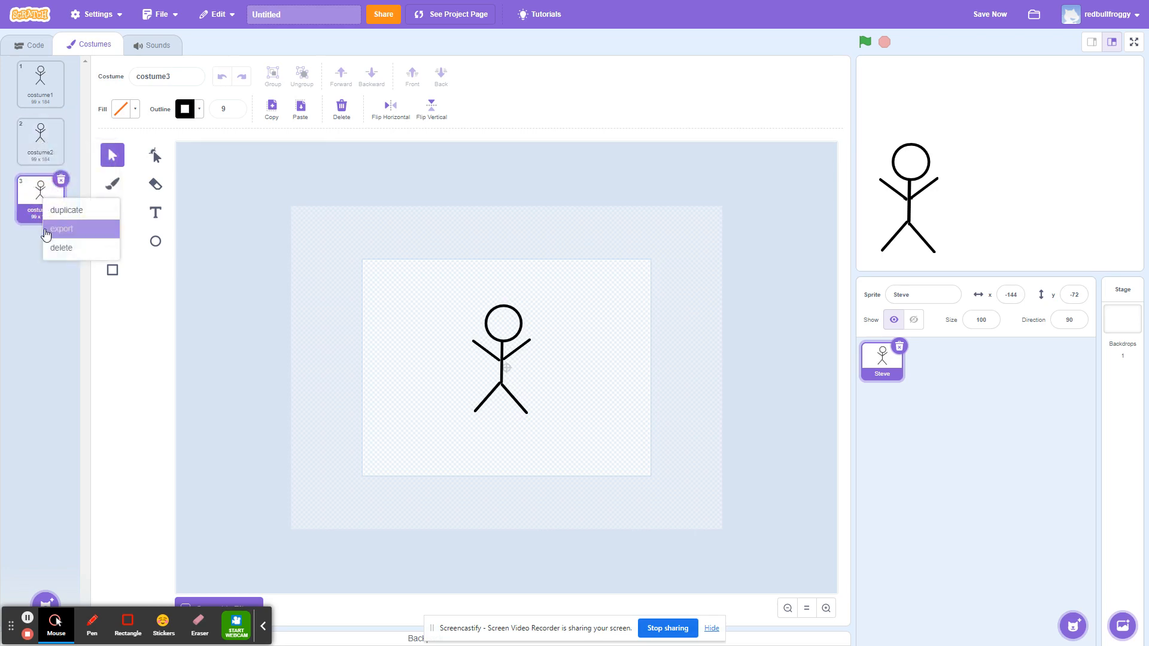
click(57, 209)
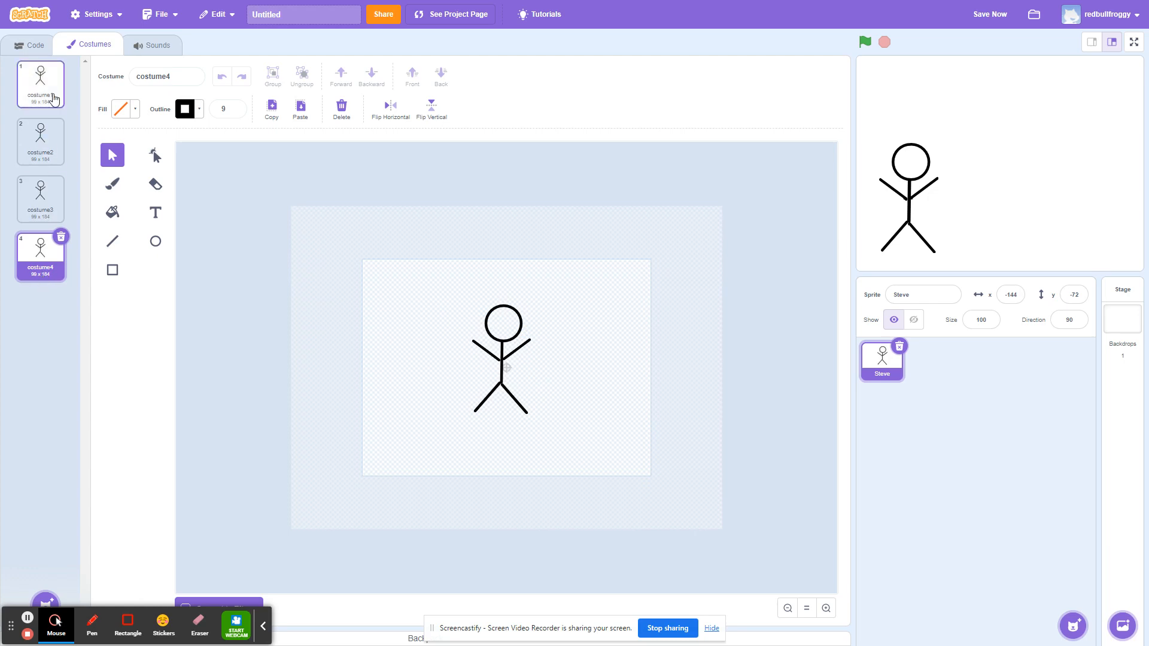
In the second costume, lower the stick figure's right arm so it hangs down beside the body.
click(41, 141)
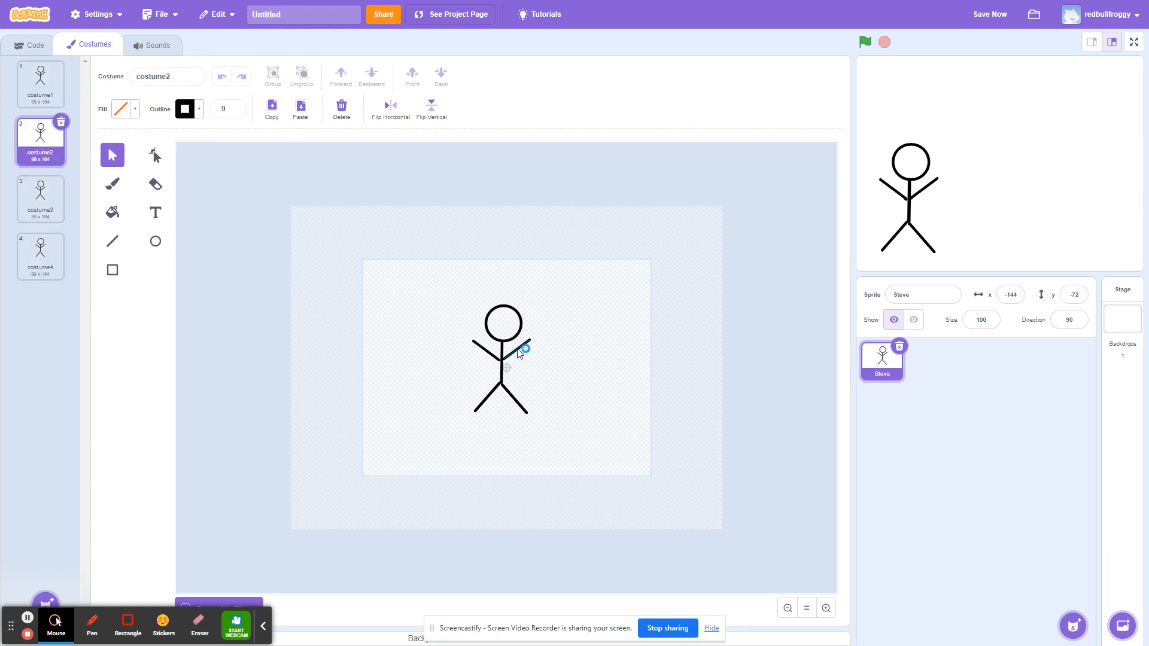
click(515, 352)
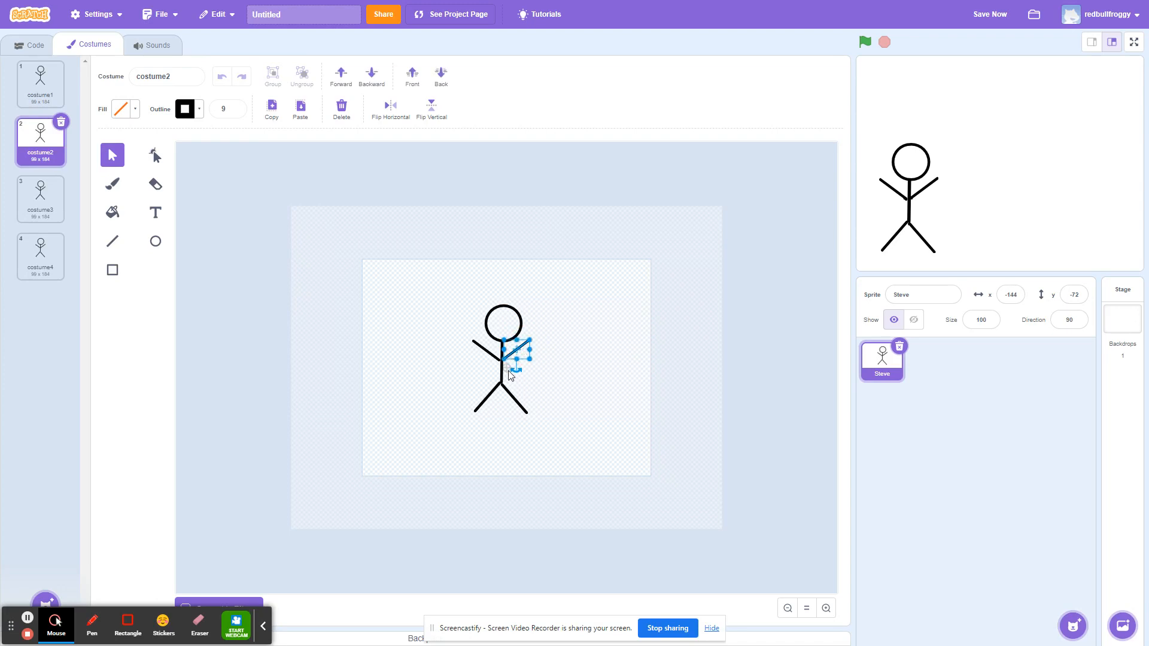
mouse_move(515, 370)
mouse_down()
mouse_move(525, 372)
mouse_move(508, 352)
mouse_up()
click(515, 355)
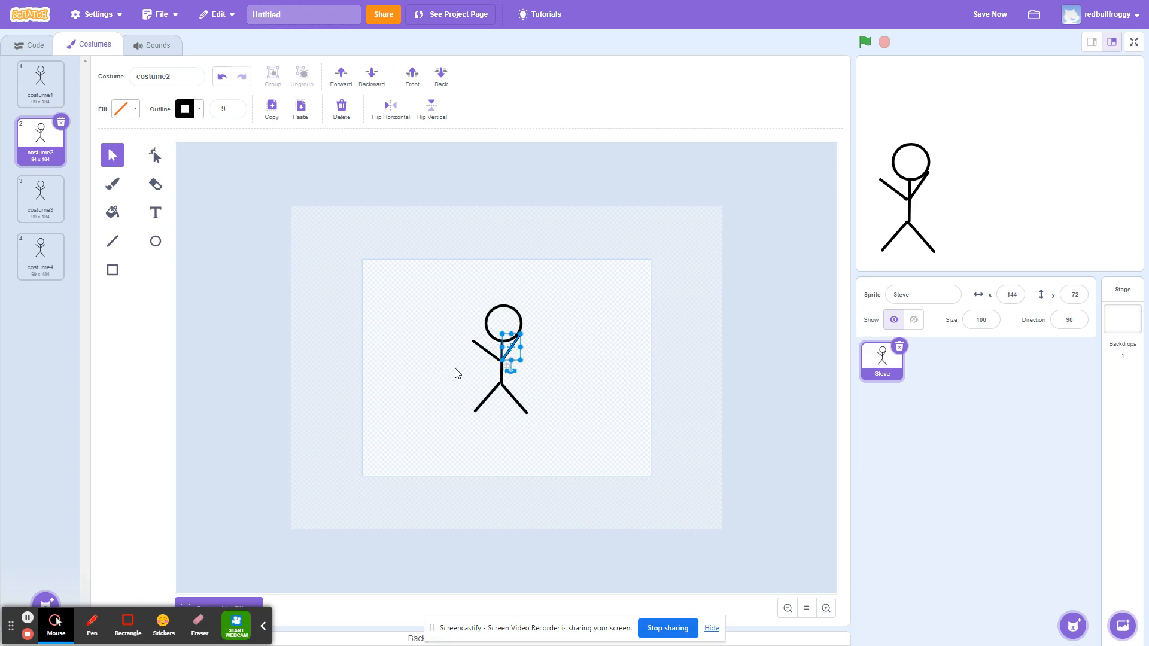
In the fourth costume, move the right arm so it points straight out horizontally.
click(36, 259)
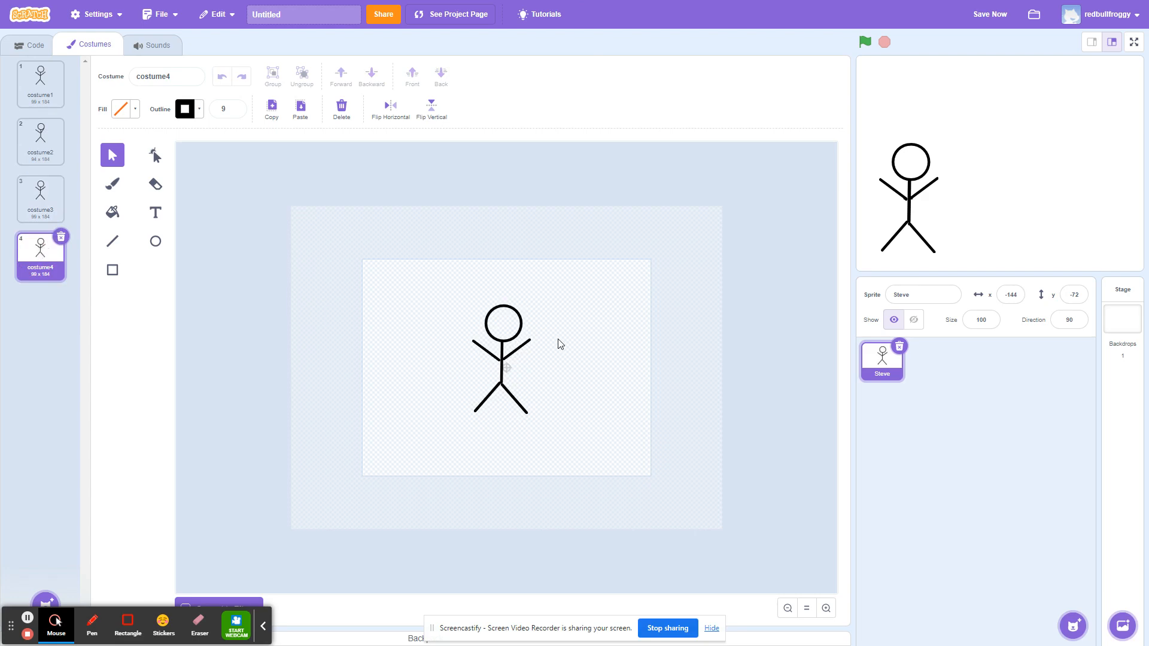
mouse_move(525, 347)
mouse_down()
mouse_move(499, 372)
mouse_move(527, 367)
mouse_up()
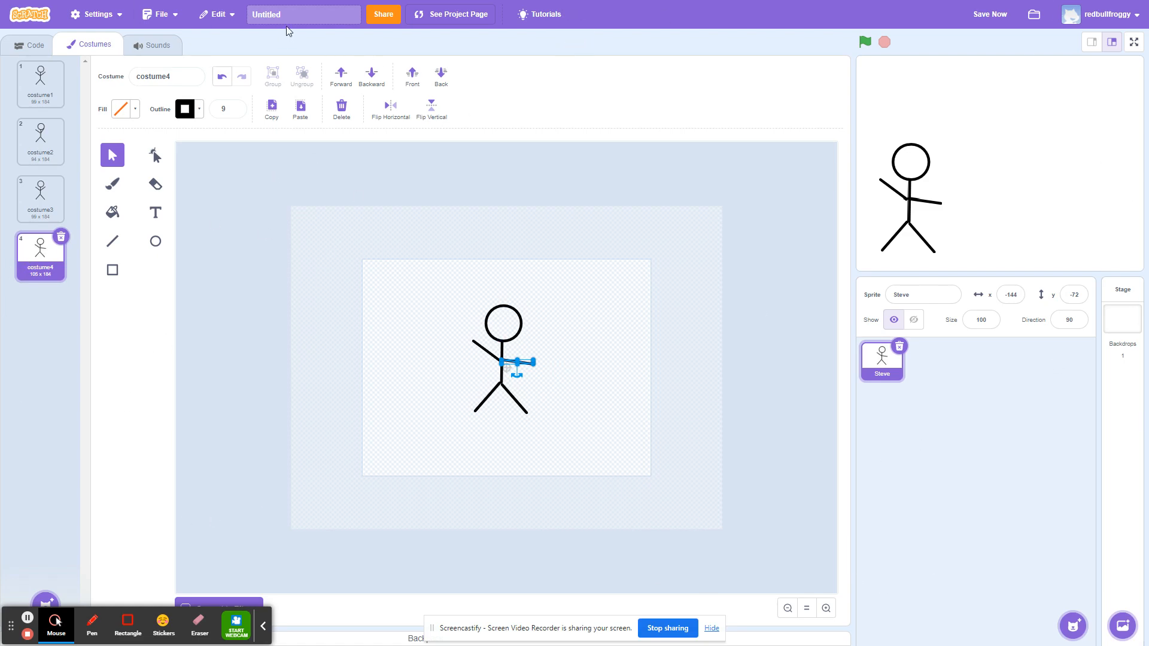
Rename the project to Steves Day and save it.
click(296, 12)
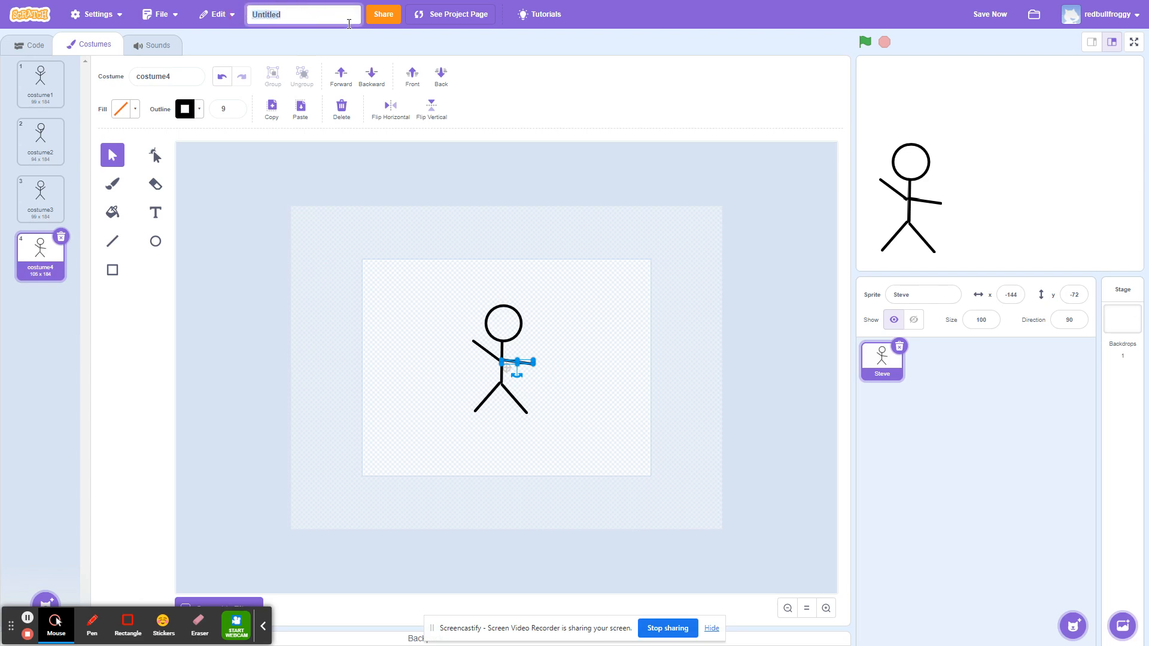
text(Steves Day)
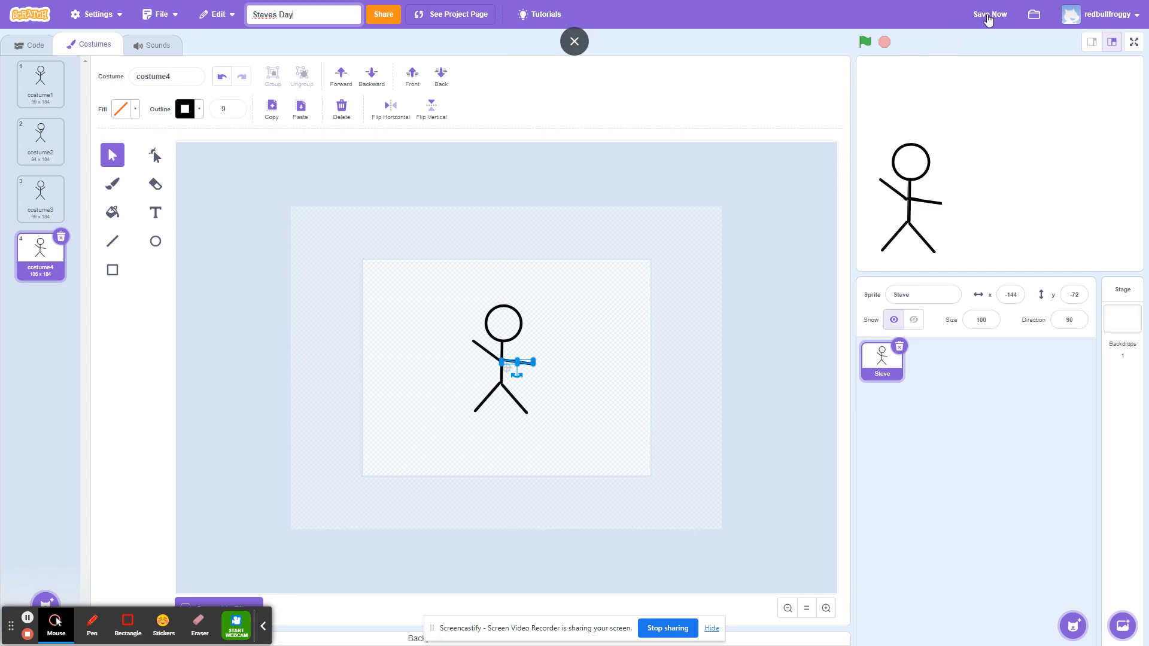
click(988, 17)
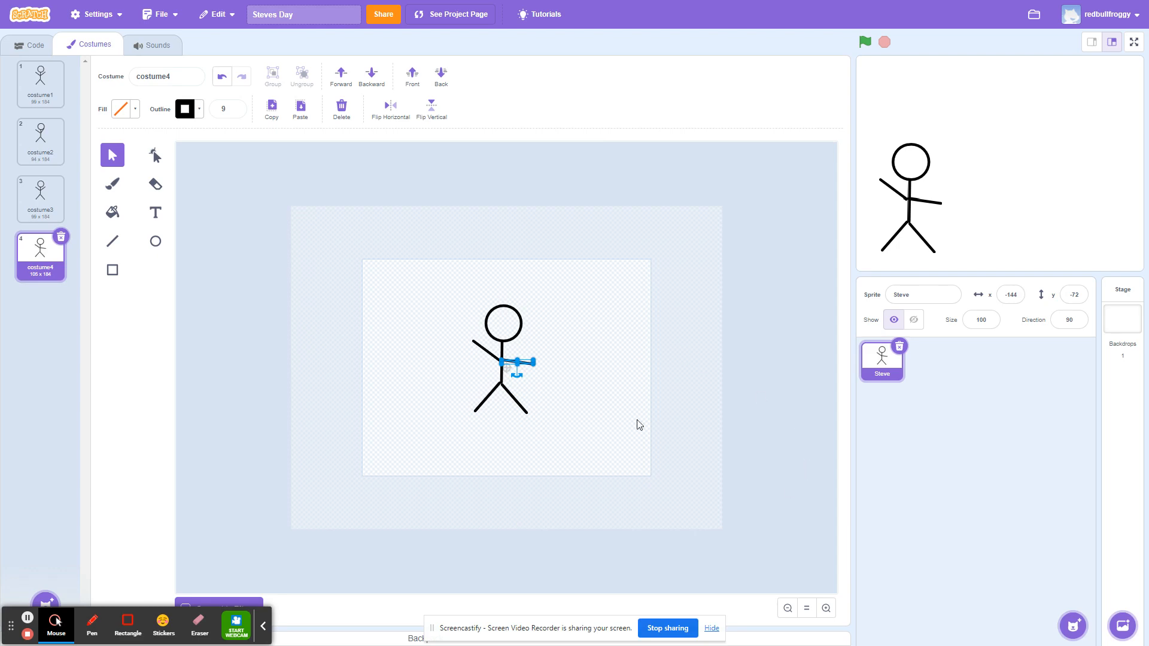
click(711, 628)
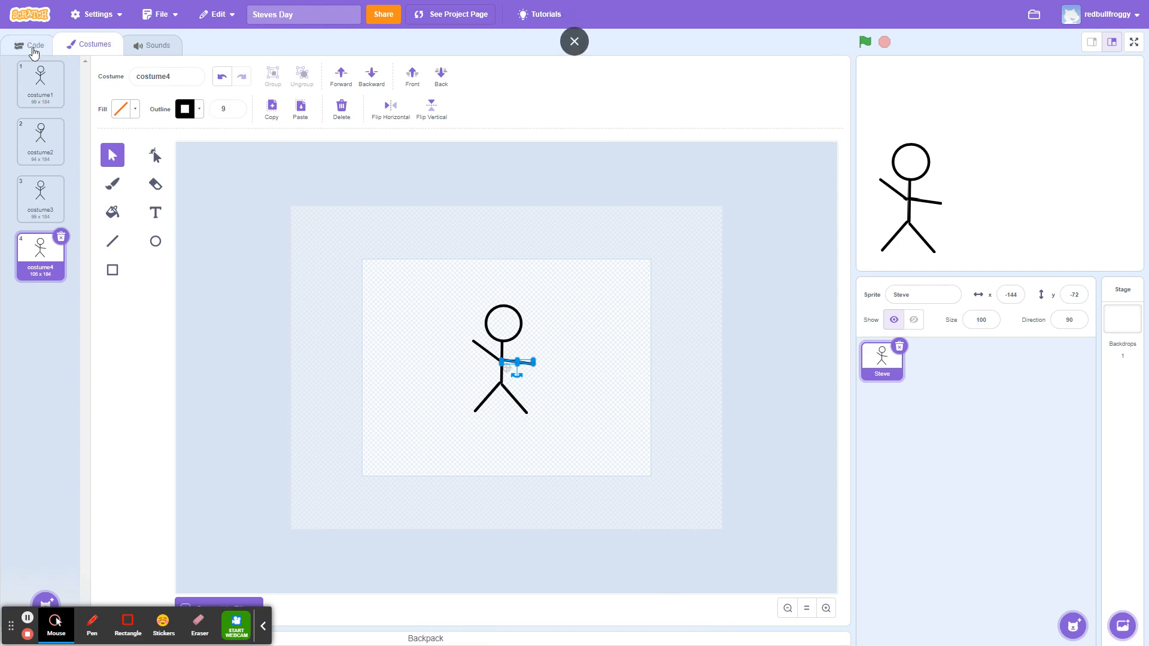
Add a "when green flag clicked" hat block to Steve's script area.
click(33, 48)
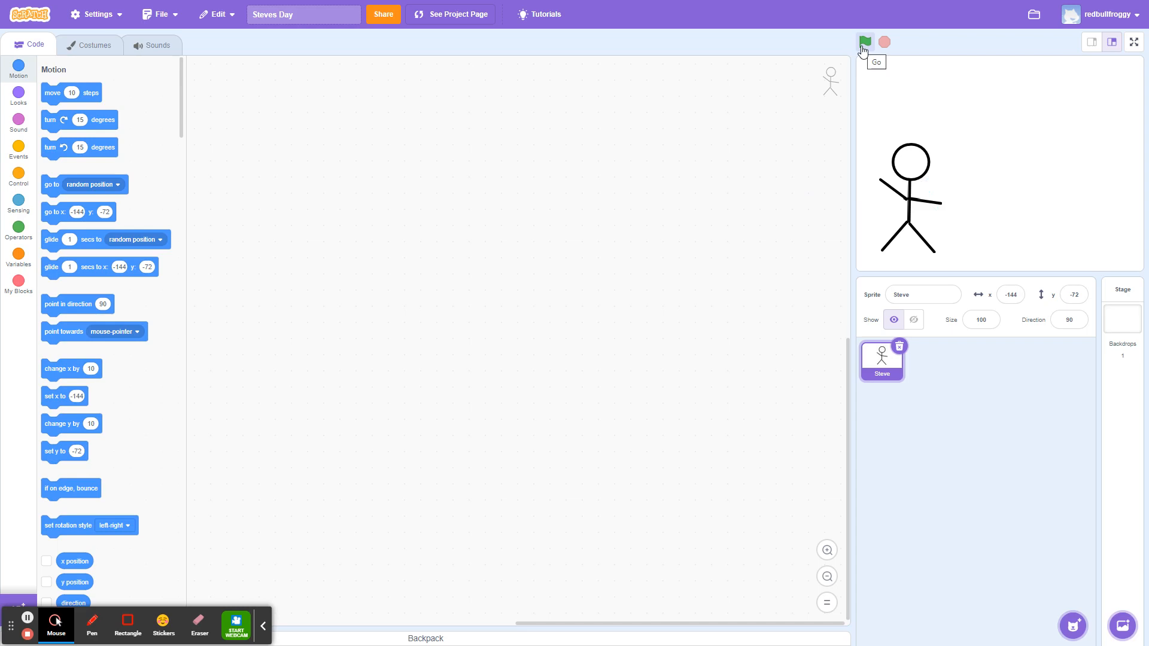
click(17, 152)
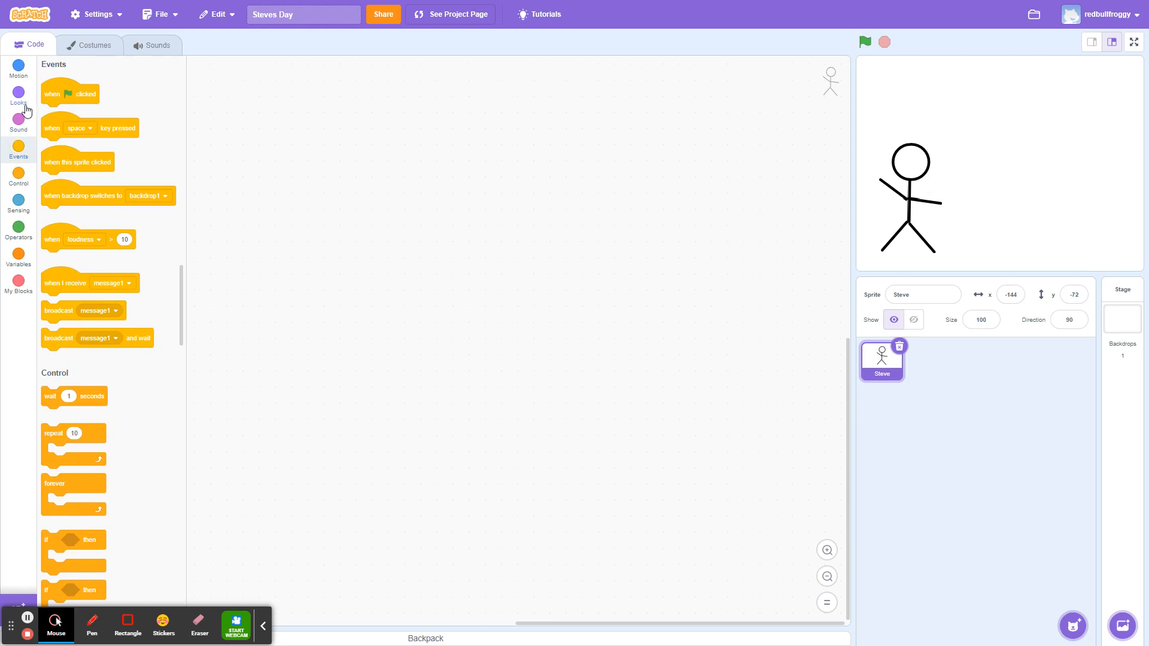
drag(56, 92, 278, 129)
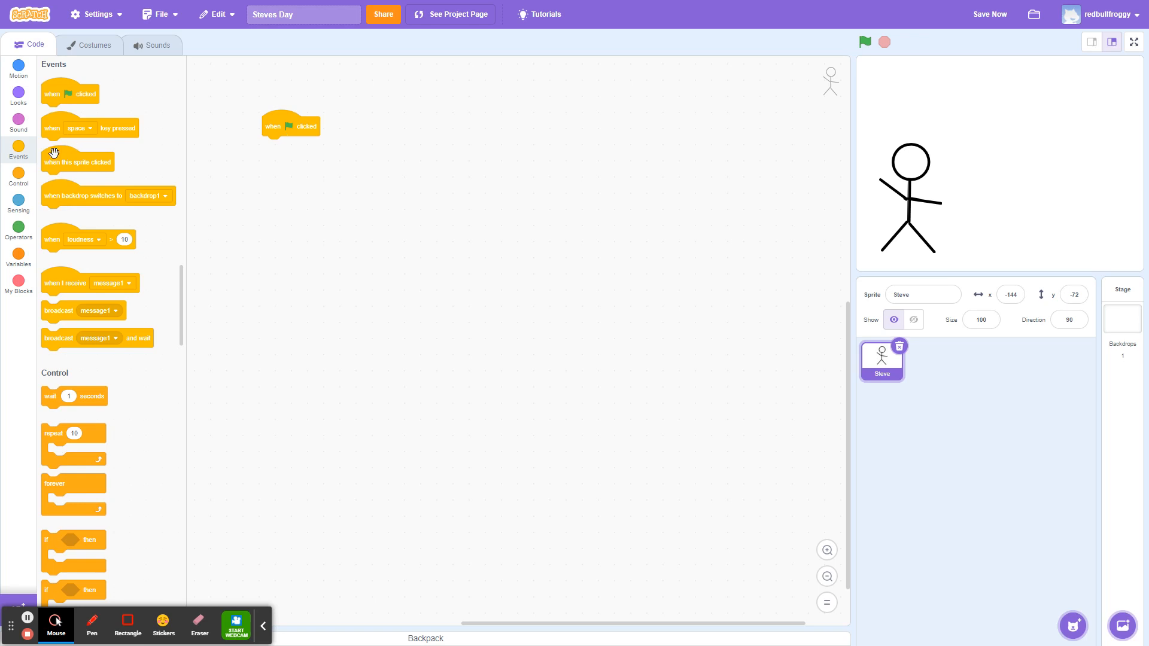
Attach a forever loop under the hat block and put a wait 1 seconds block inside it.
click(19, 174)
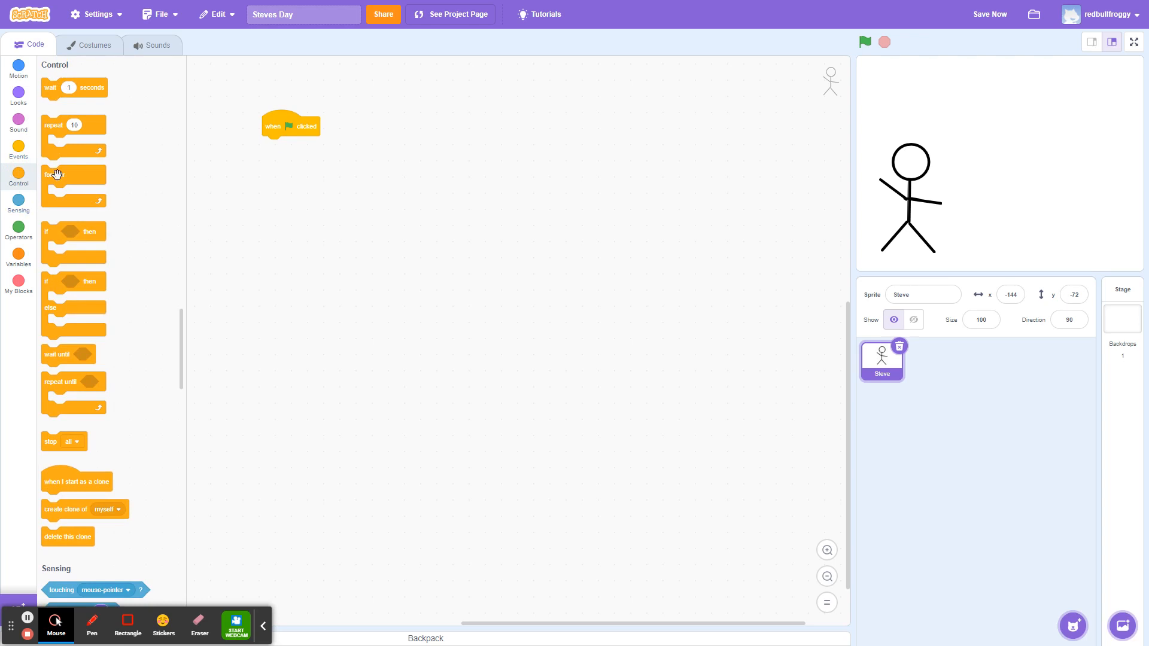
drag(56, 175, 281, 148)
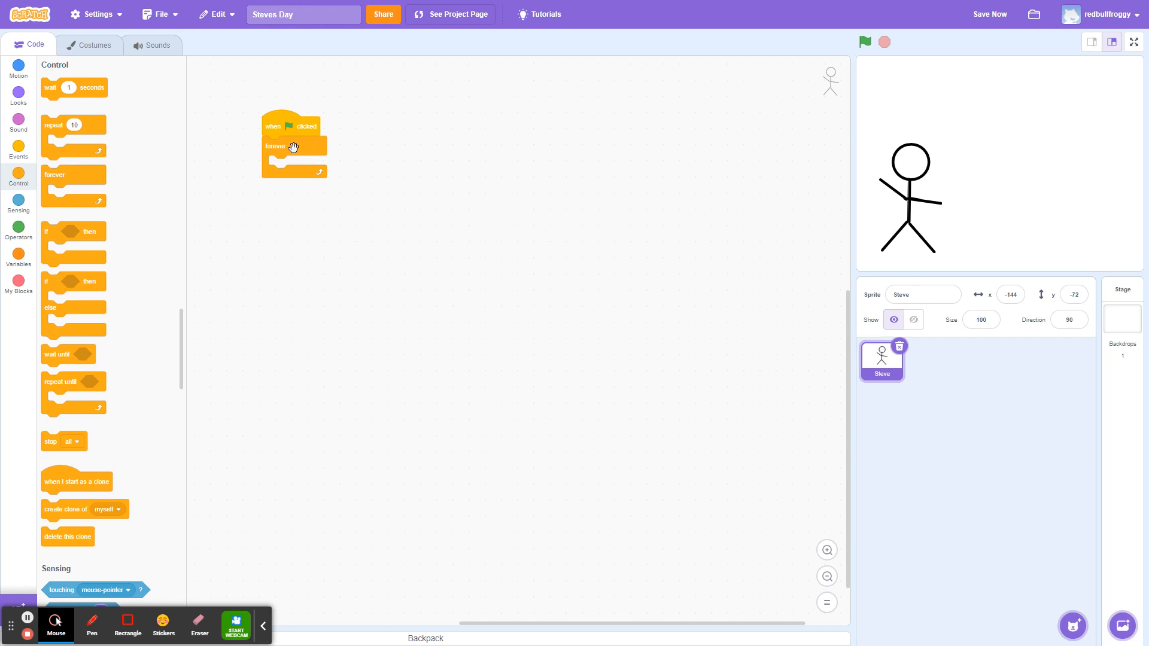
drag(48, 87, 286, 163)
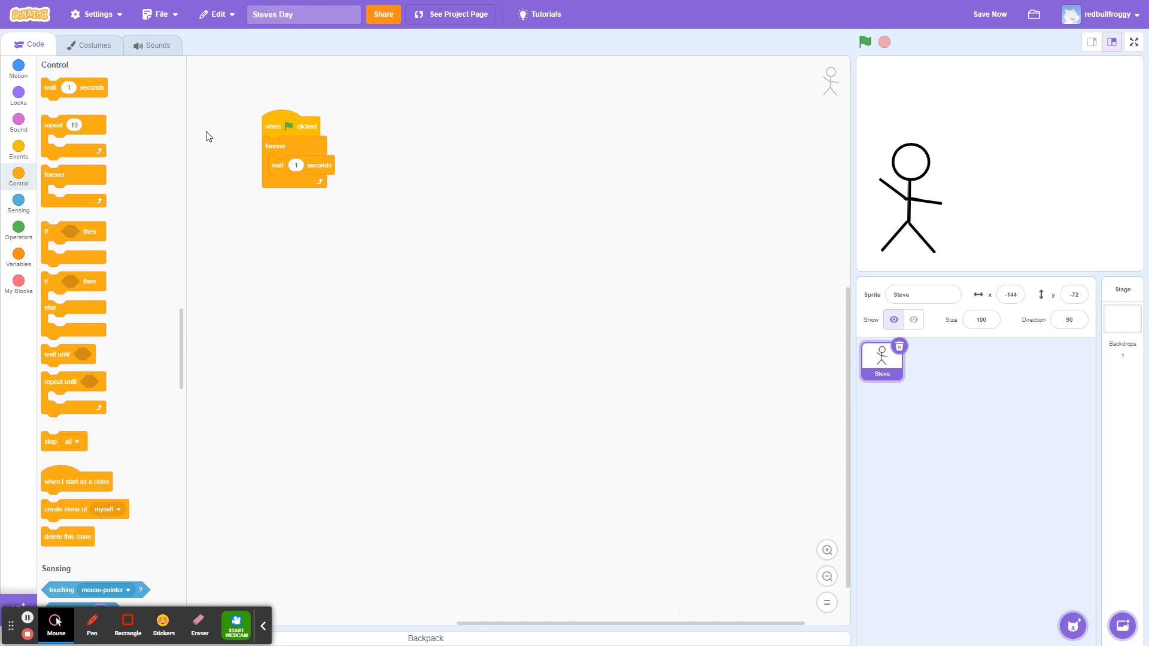
Place a next costume block inside the loop after the wait block.
click(17, 96)
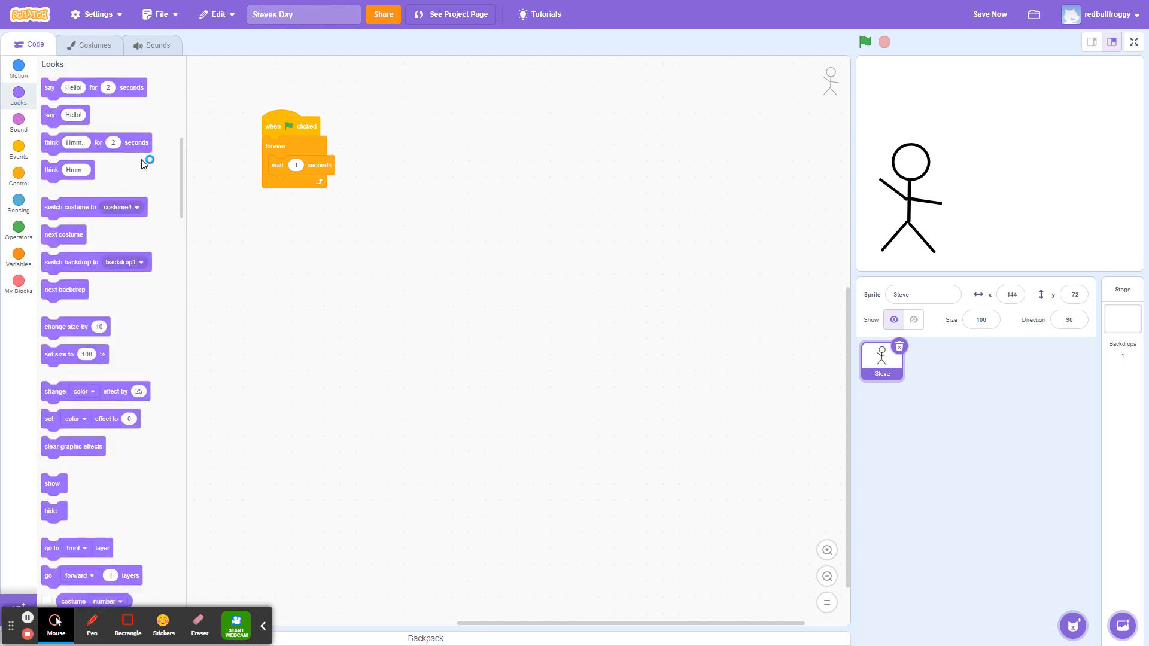
click(73, 239)
drag(118, 256, 292, 183)
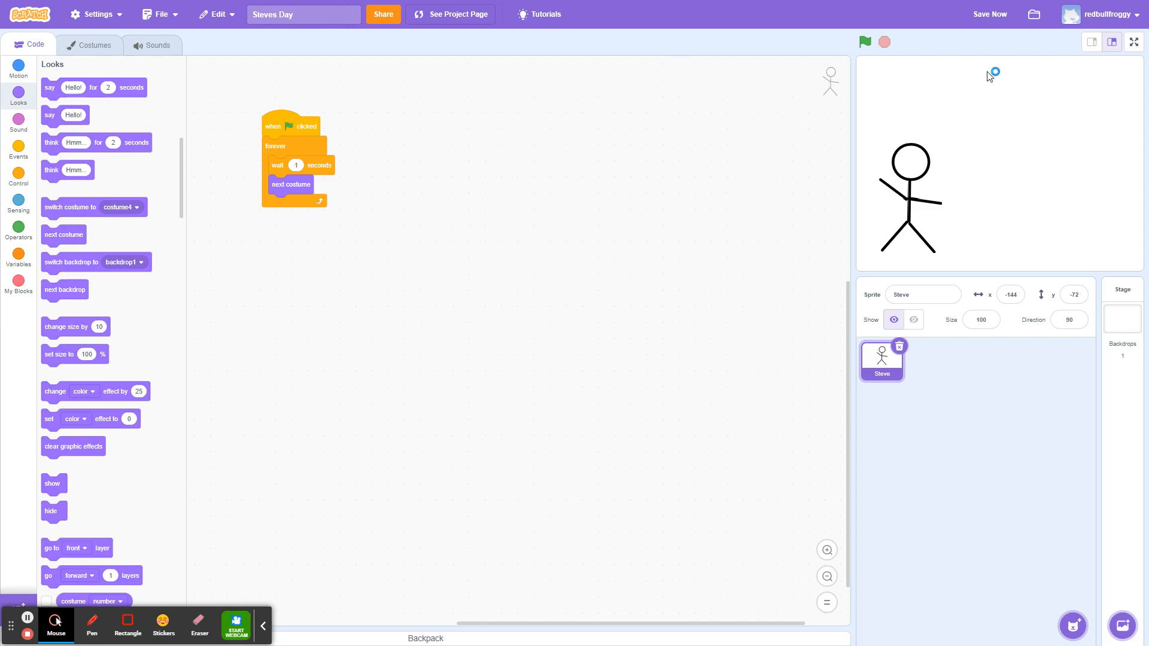
Save the project, then start and stop the animation with the green flag.
click(986, 17)
click(865, 42)
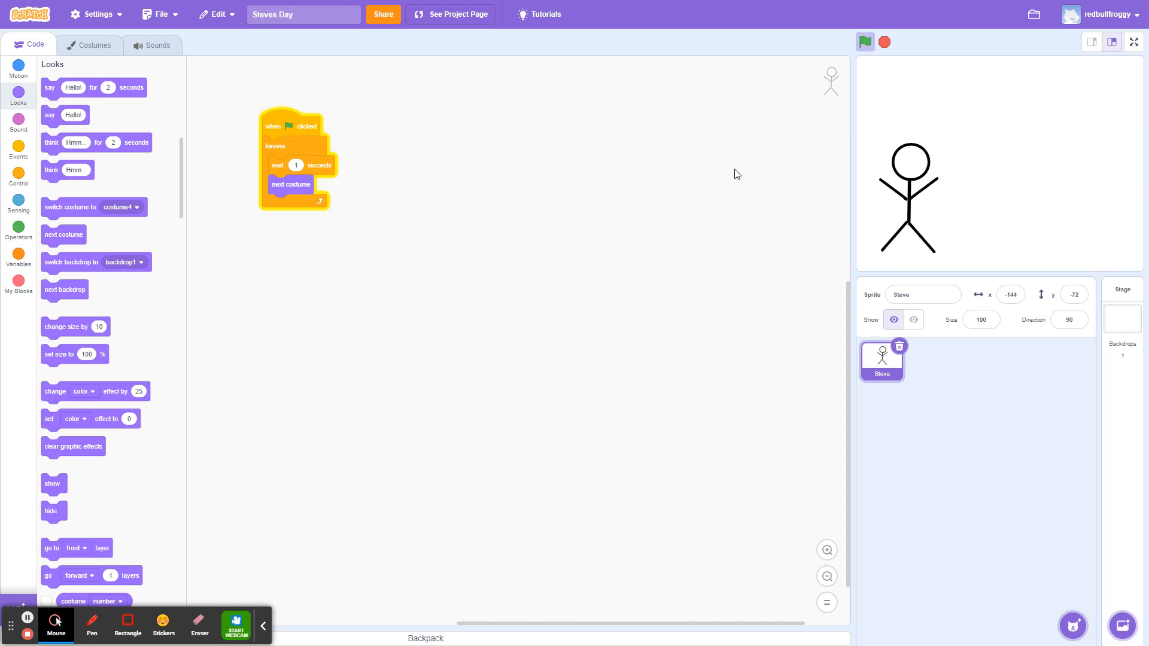
click(889, 41)
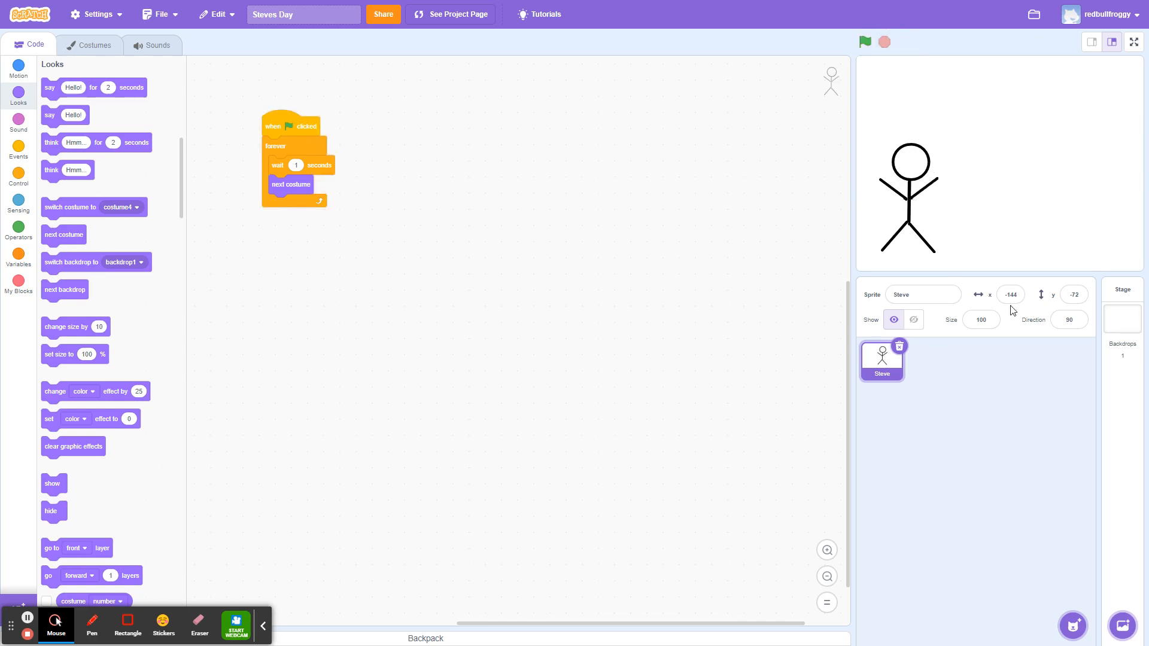
Set the wait time to 2 seconds and run the animation again.
click(300, 167)
text(2)
key(Return)
click(865, 43)
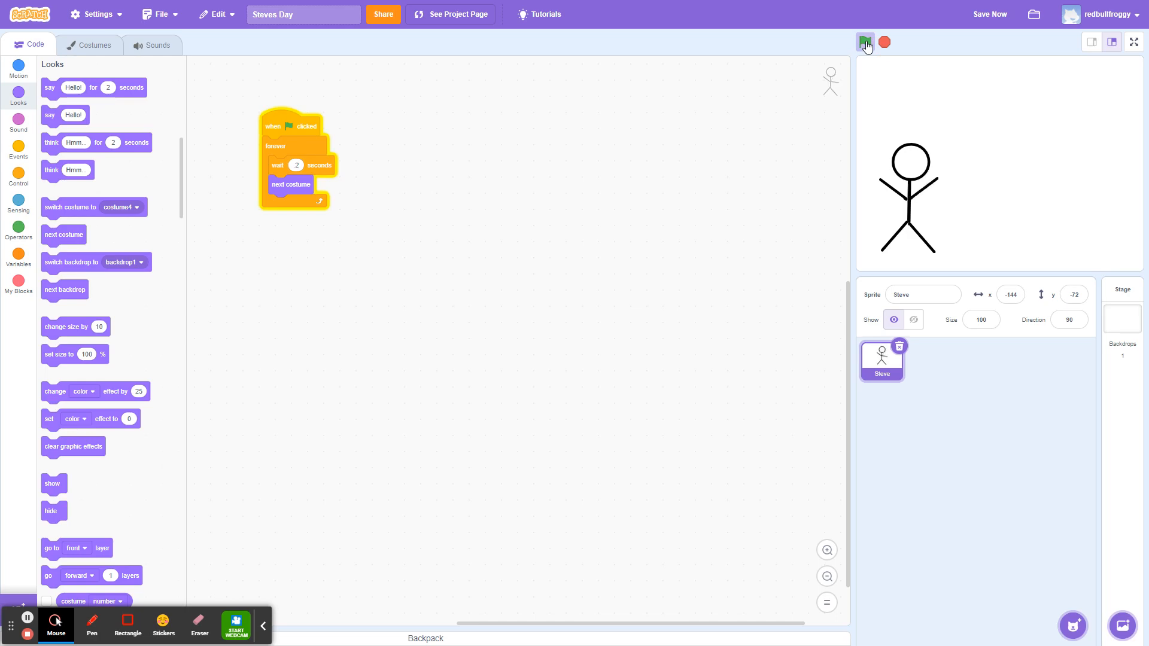